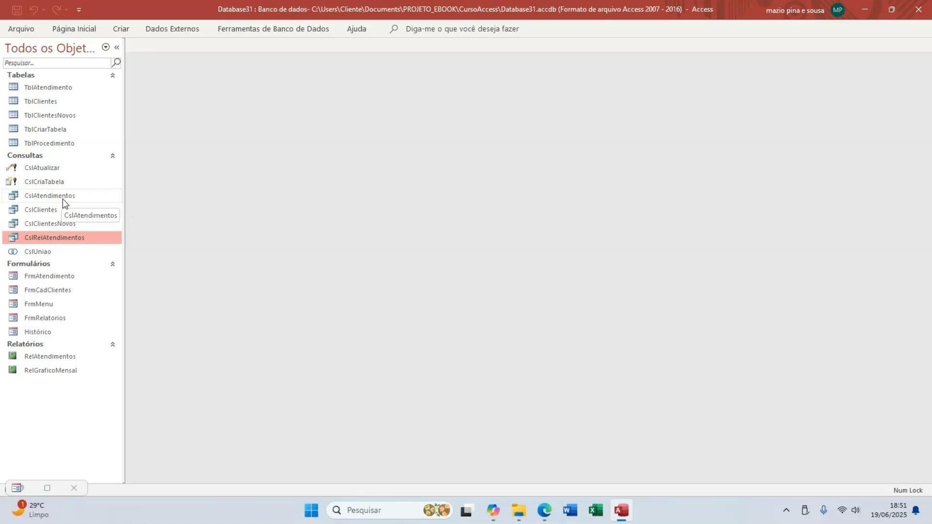
# Open the TblAtendimento table in design view to examine its fields and data types.
pyautogui.click(40, 85)
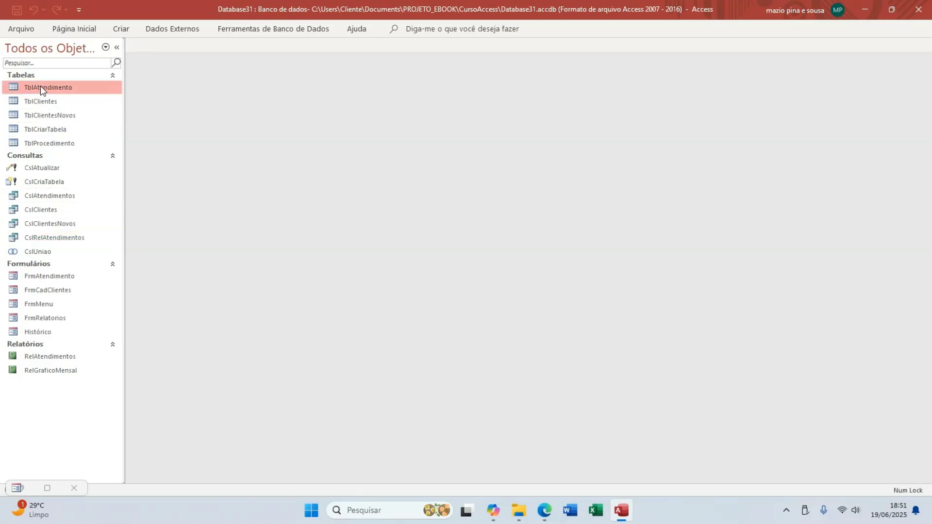
pyautogui.rightClick(40, 85)
pyautogui.click(81, 111)
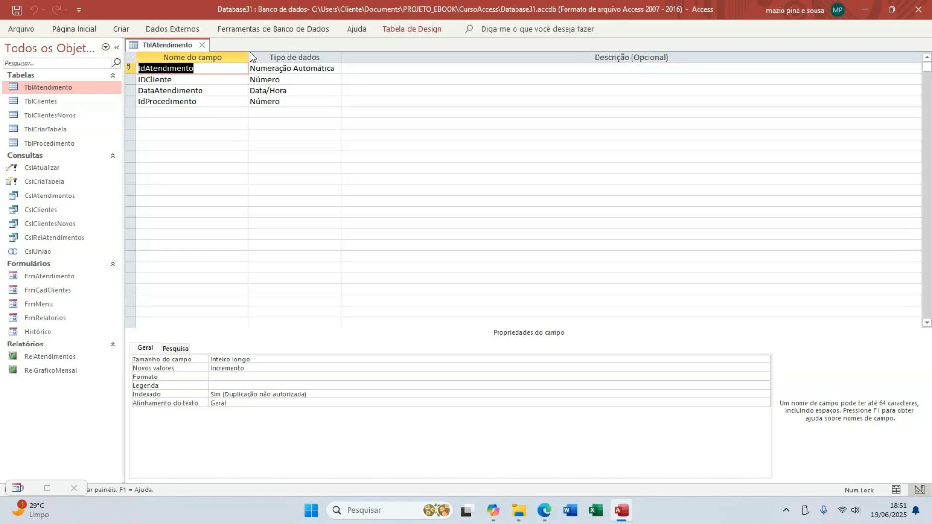
# Review the relationships between TblClientes, TblAtendimento and TblProcedimento, closing the diagram and the TblAtendimento design.
pyautogui.click(245, 30)
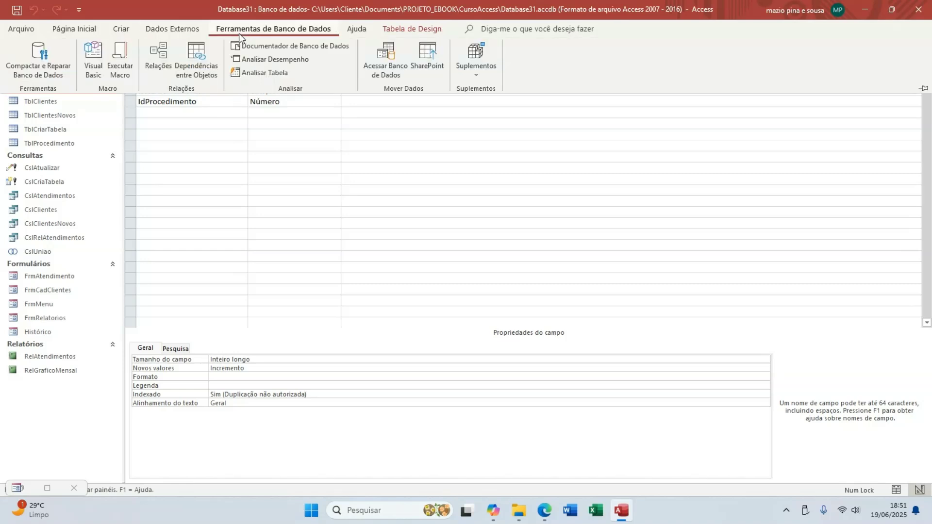
pyautogui.click(150, 55)
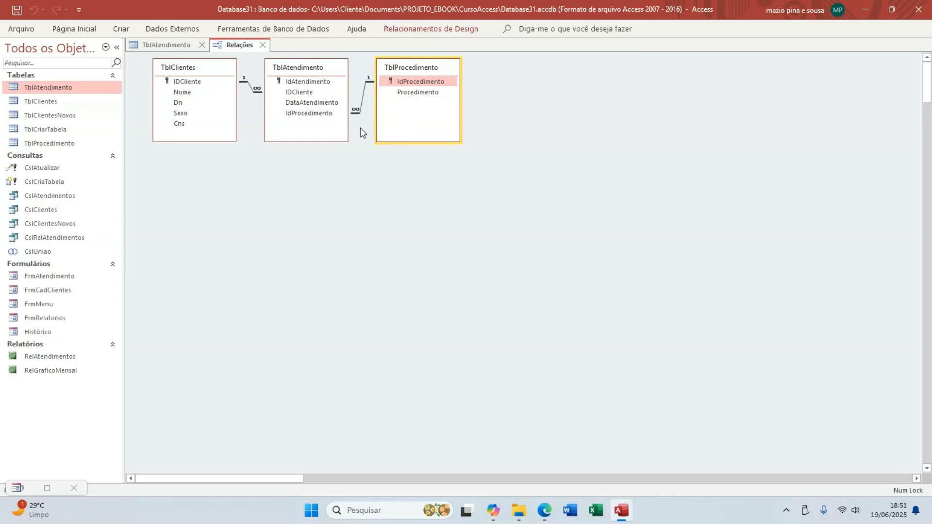
pyautogui.click(265, 43)
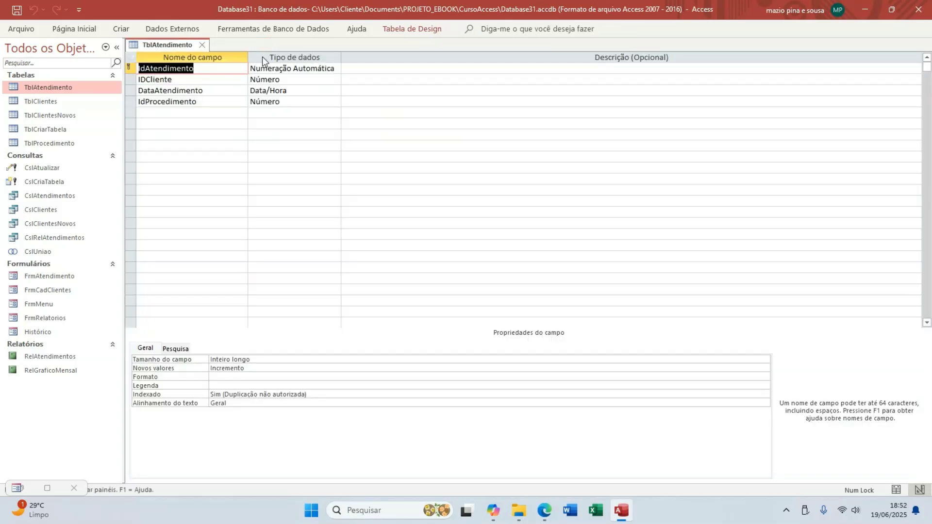
pyautogui.click(201, 44)
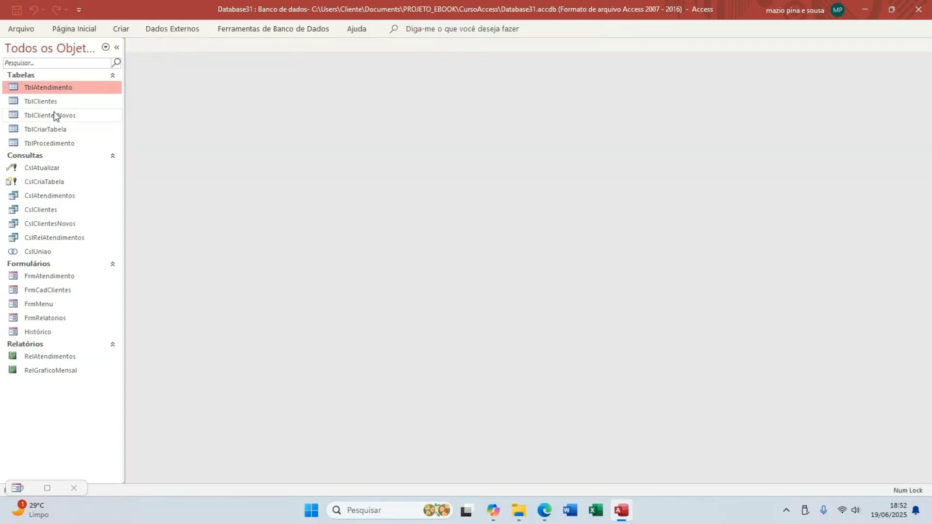
# Open the TblClientes table and expand and collapse the first two clients' records to examine their related appointments.
pyautogui.click(57, 106)
pyautogui.doubleClick(56, 106)
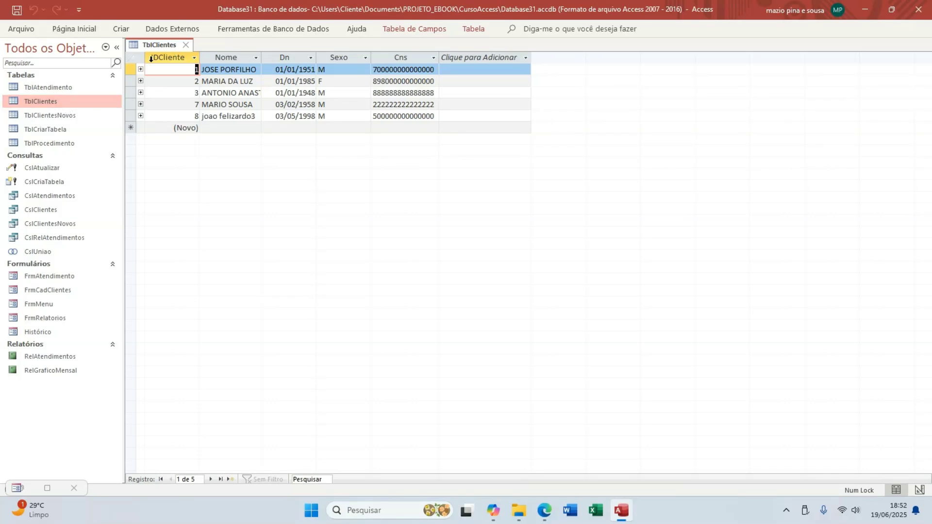
pyautogui.click(141, 69)
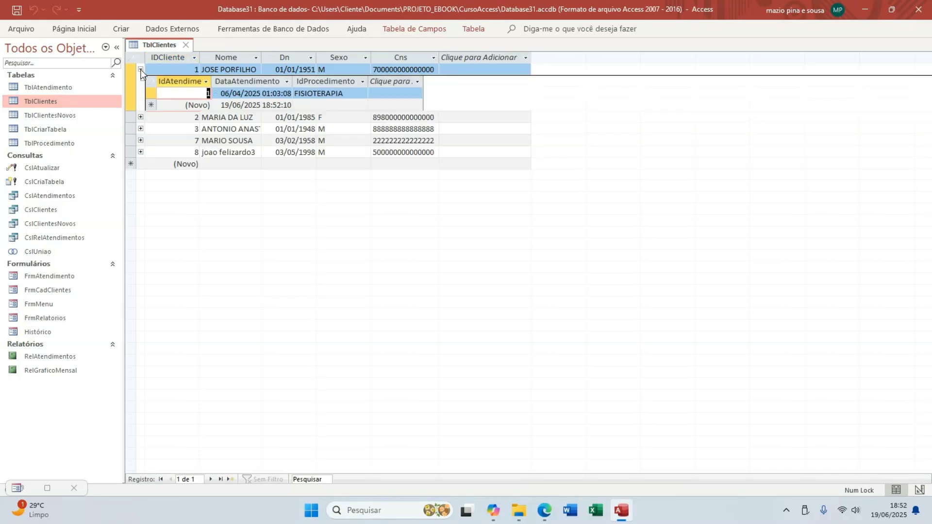
pyautogui.click(140, 69)
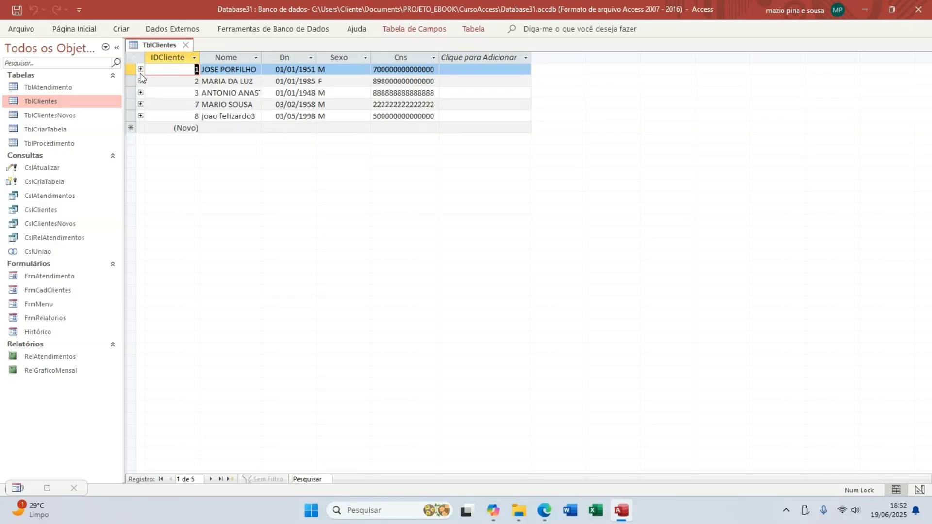
pyautogui.click(140, 69)
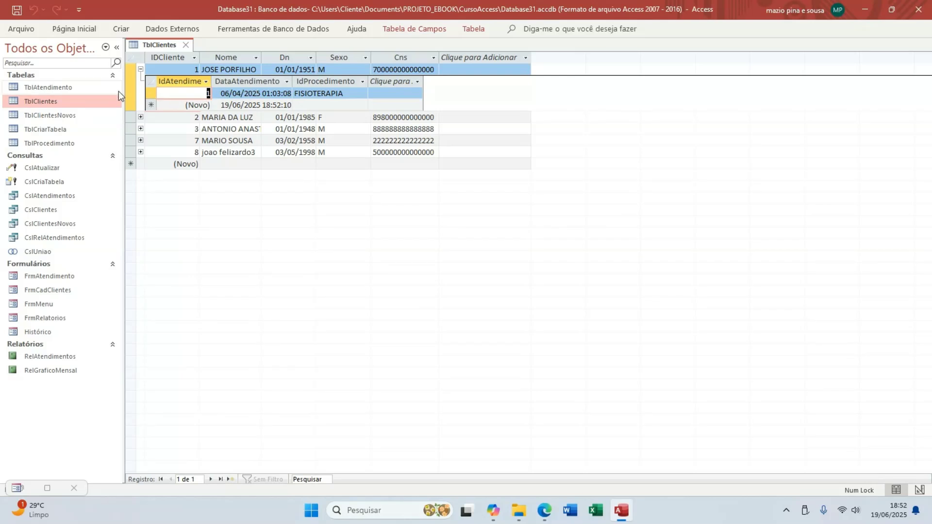
pyautogui.click(141, 70)
pyautogui.click(141, 81)
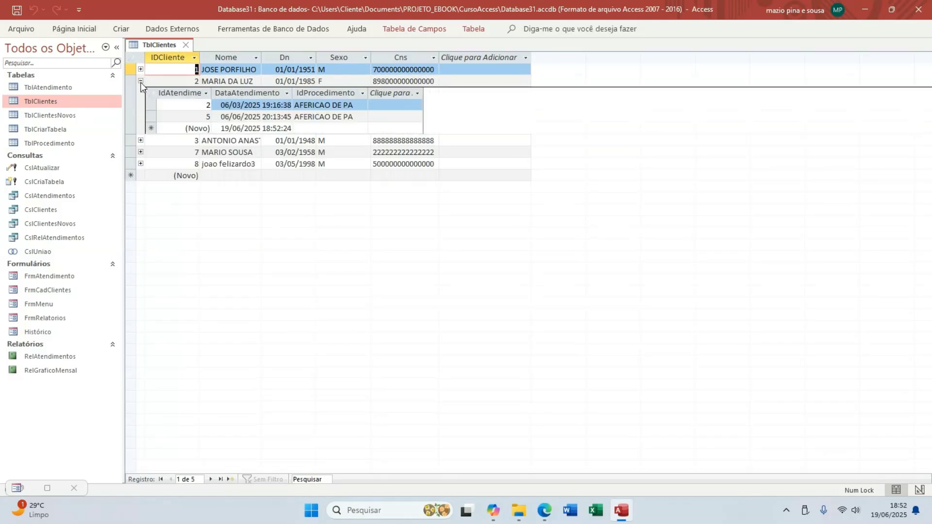
pyautogui.click(141, 81)
pyautogui.click(141, 81)
pyautogui.click(140, 81)
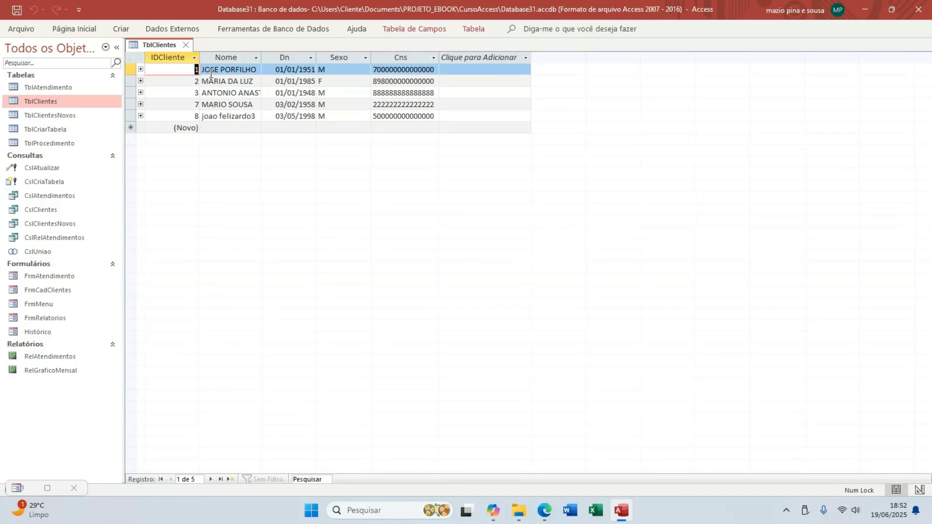
# Examine TblClientes in design and datasheet views, including its table design tools, and close the table.
pyautogui.click(49, 29)
pyautogui.click(24, 51)
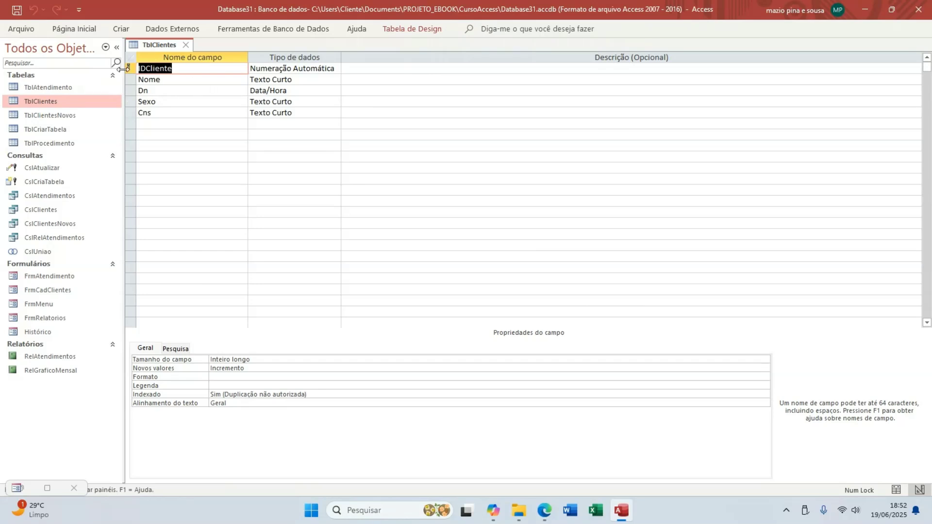
pyautogui.click(426, 28)
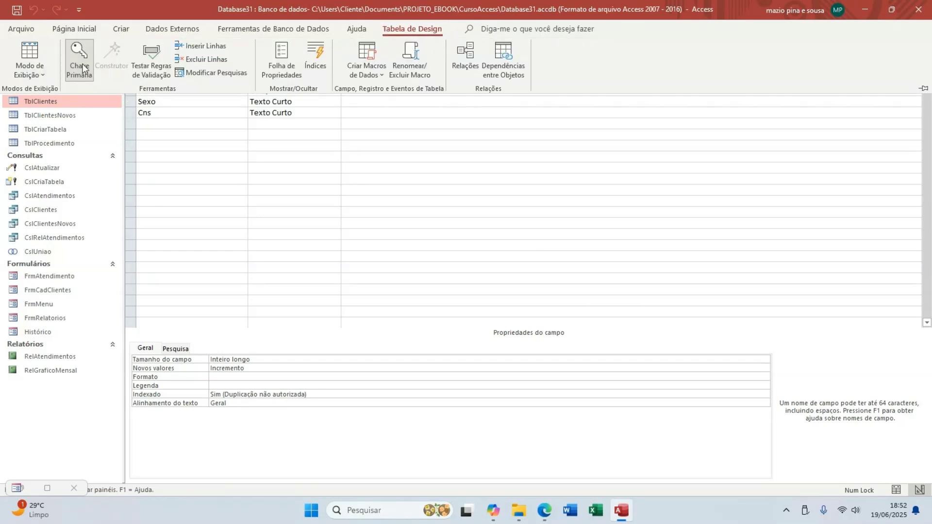
pyautogui.click(258, 114)
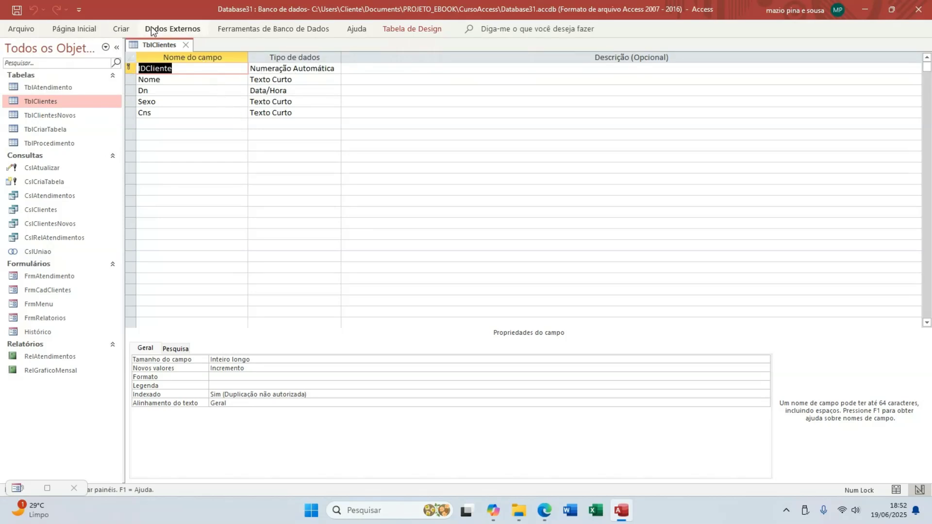
pyautogui.click(67, 28)
pyautogui.click(48, 49)
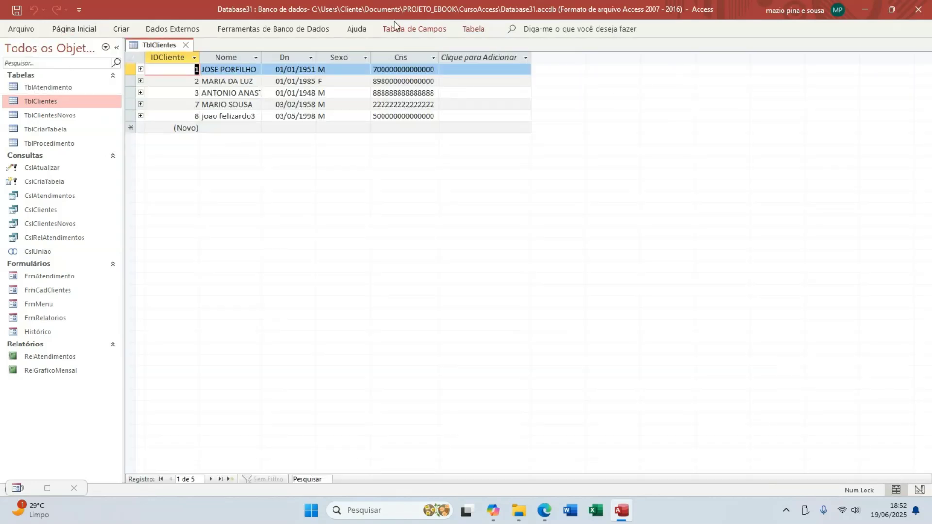
pyautogui.click(186, 46)
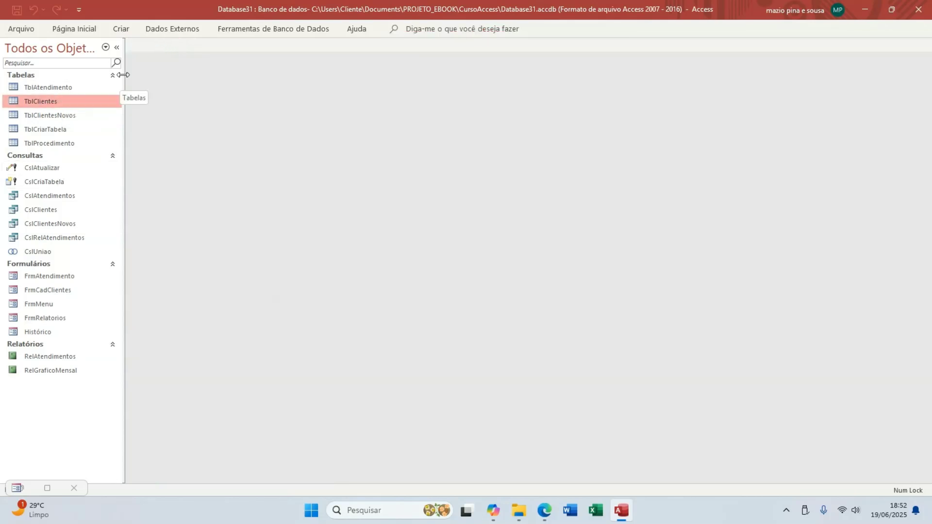
pyautogui.doubleClick(43, 101)
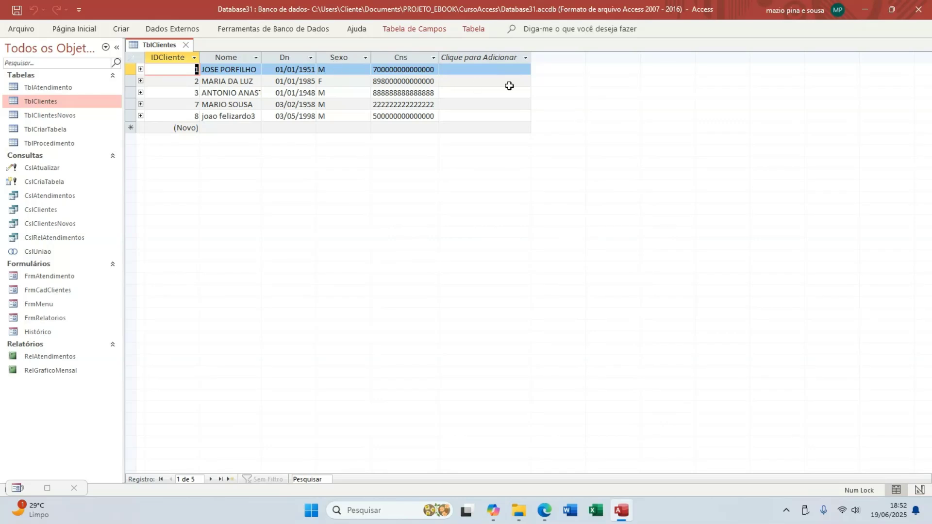
pyautogui.click(187, 46)
pyautogui.click(121, 29)
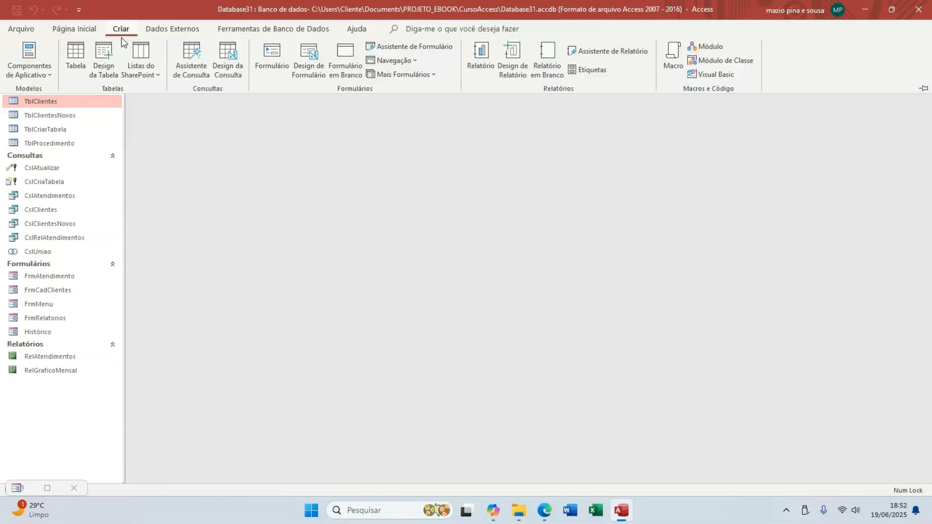
pyautogui.click(179, 59)
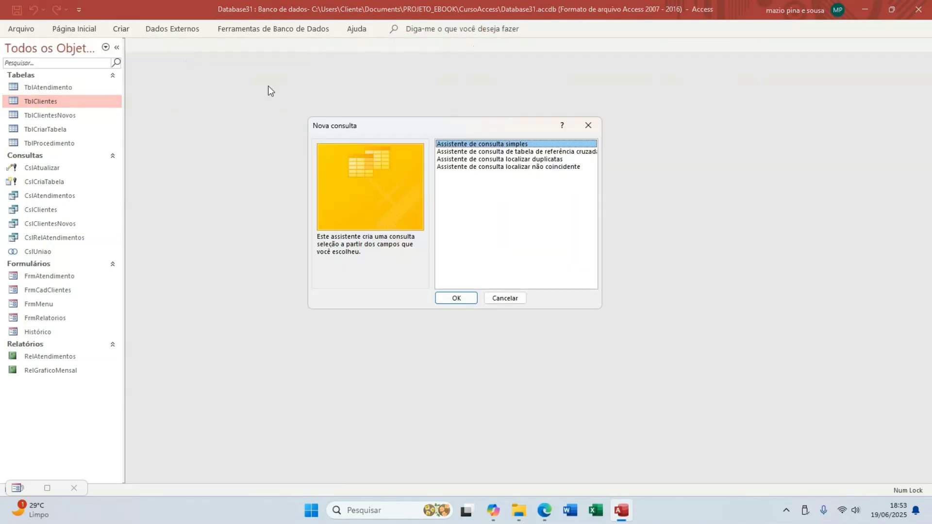
pyautogui.click(466, 297)
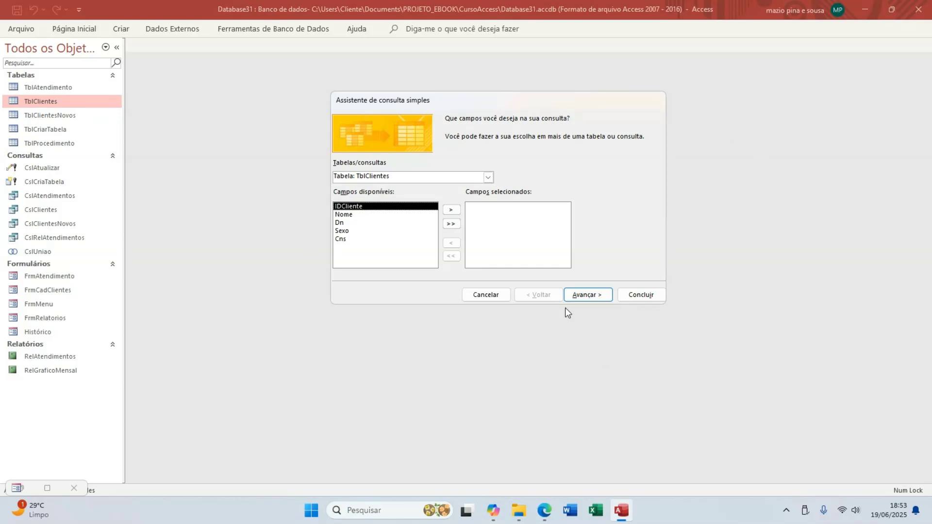
pyautogui.click(482, 296)
# Open the CslAtendimentos query in design view.
pyautogui.doubleClick(27, 194)
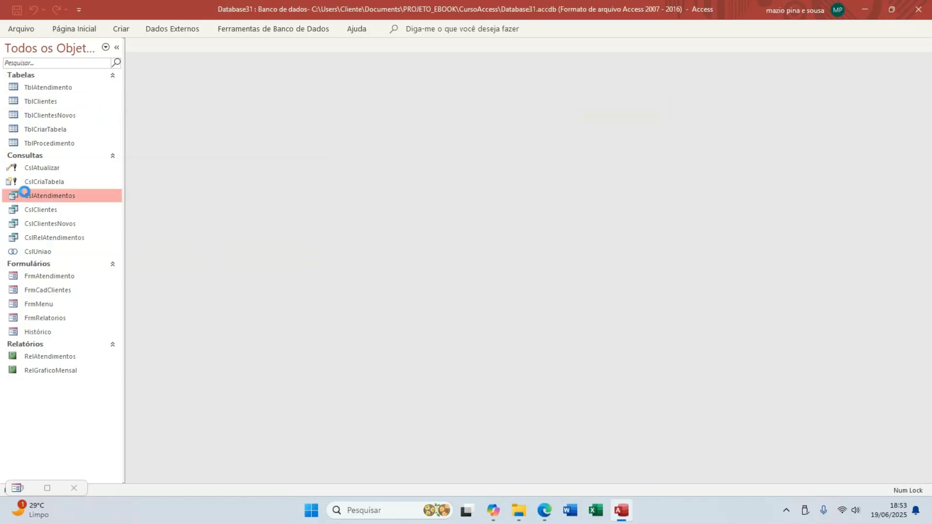
pyautogui.click(75, 29)
pyautogui.click(22, 46)
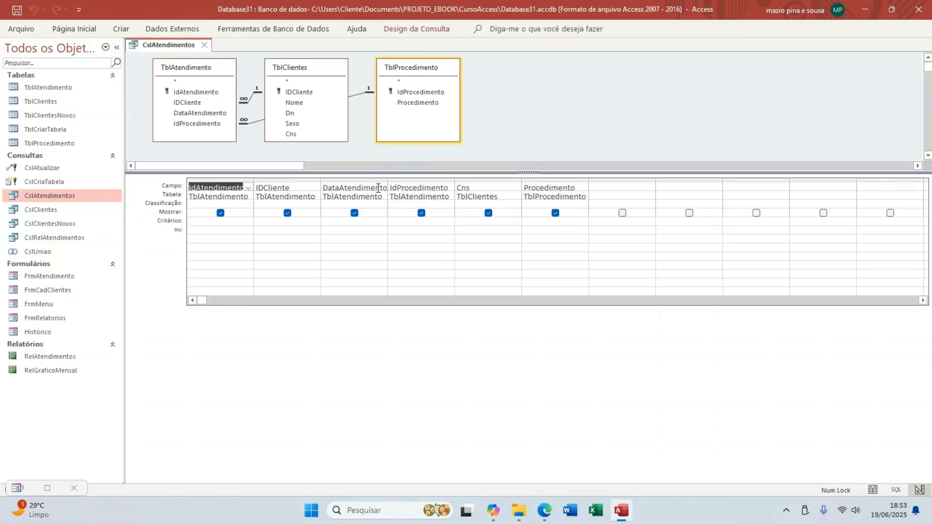
# Tidy the query design layout by enlarging the table area, moving TblProcedimento lower and widening the IdAtendimento column.
pyautogui.moveTo(381, 174); pyautogui.dragTo(401, 251)
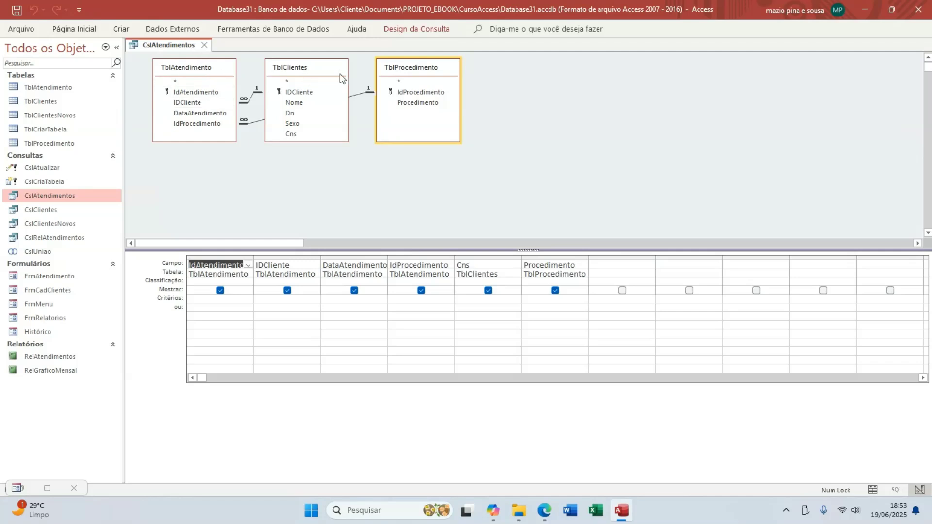
pyautogui.moveTo(411, 68); pyautogui.dragTo(416, 115)
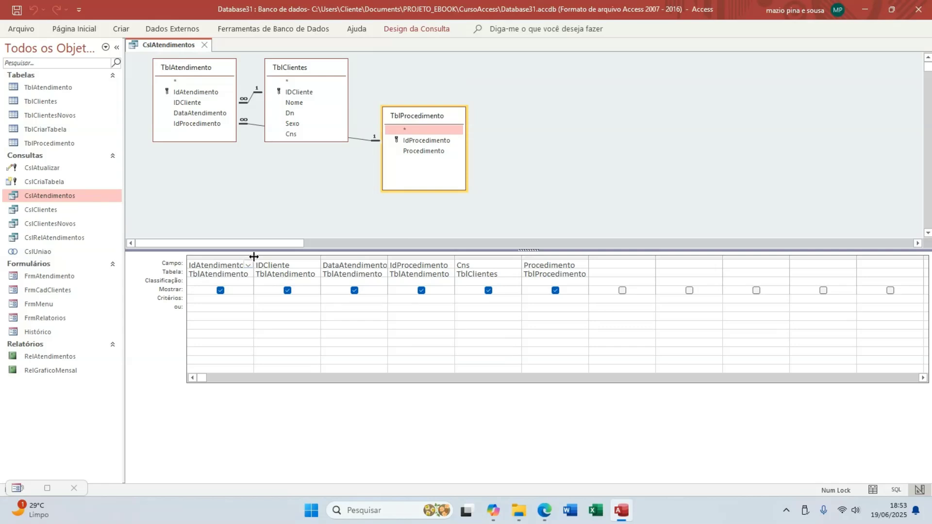
pyautogui.moveTo(254, 256); pyautogui.dragTo(265, 257)
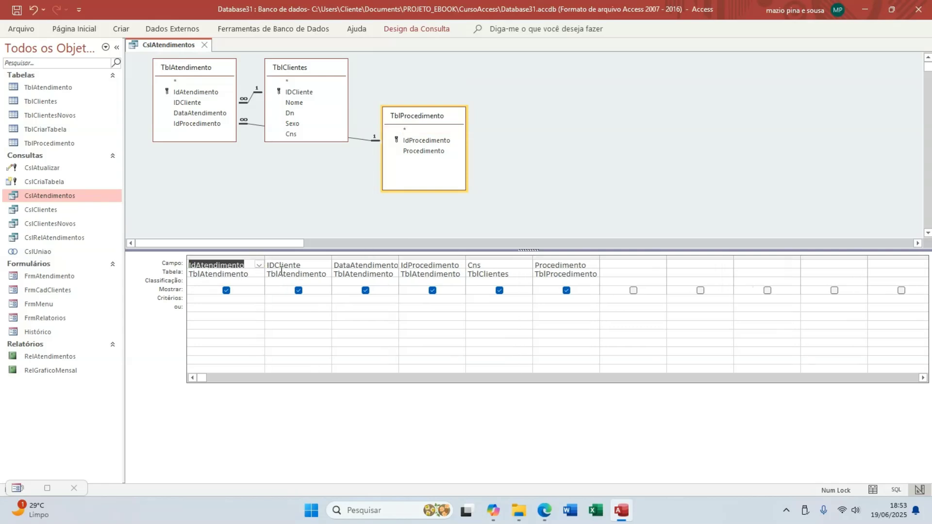
# Run the CslAtendimentos query in datasheet view and examine the client entries in the IDCliente column.
pyautogui.click(75, 29)
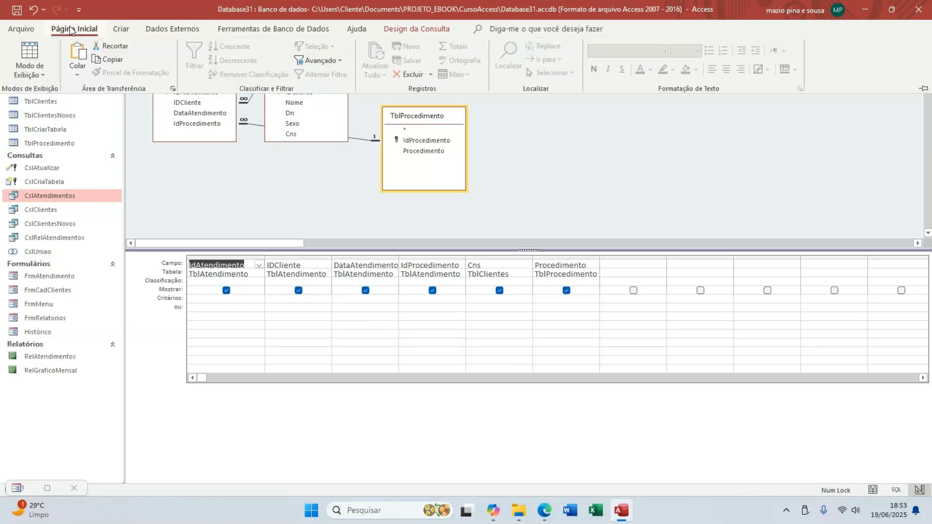
pyautogui.click(38, 41)
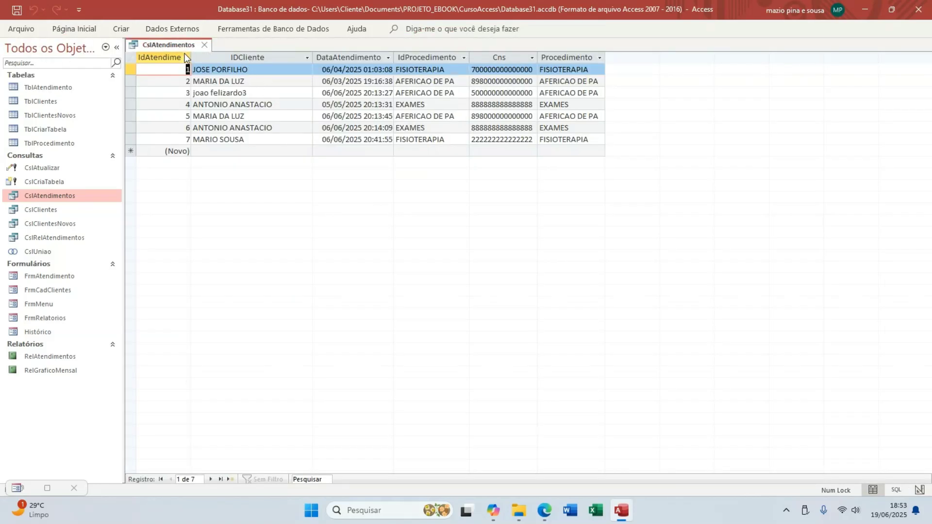
pyautogui.click(251, 68)
pyautogui.click(249, 92)
pyautogui.click(247, 80)
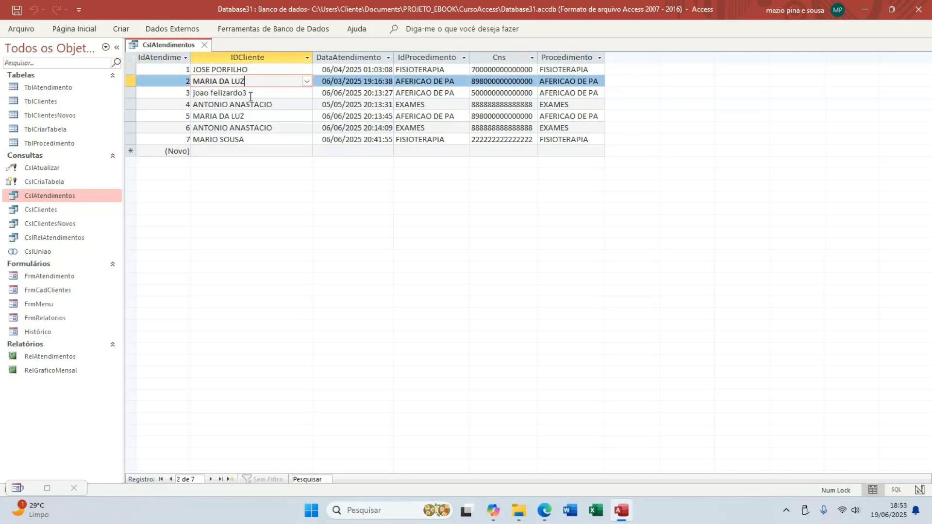
pyautogui.click(249, 93)
pyautogui.click(252, 104)
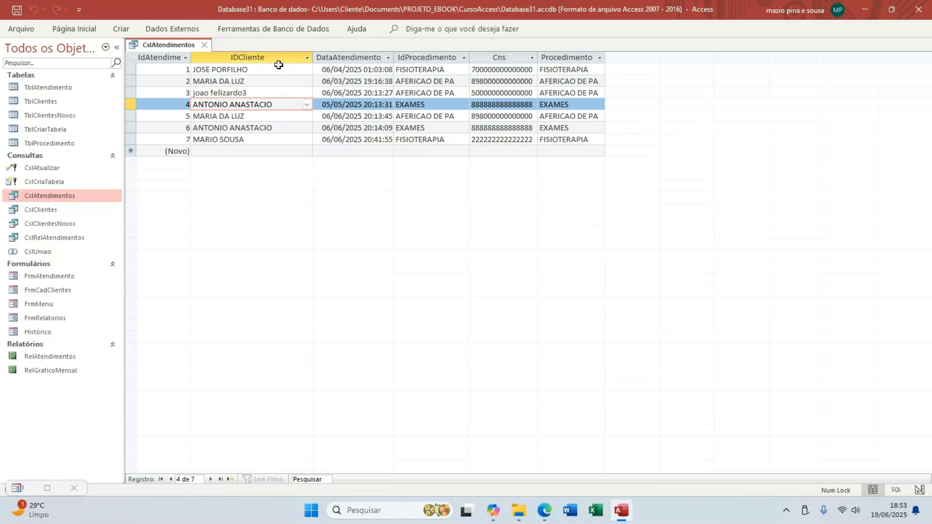
pyautogui.click(265, 72)
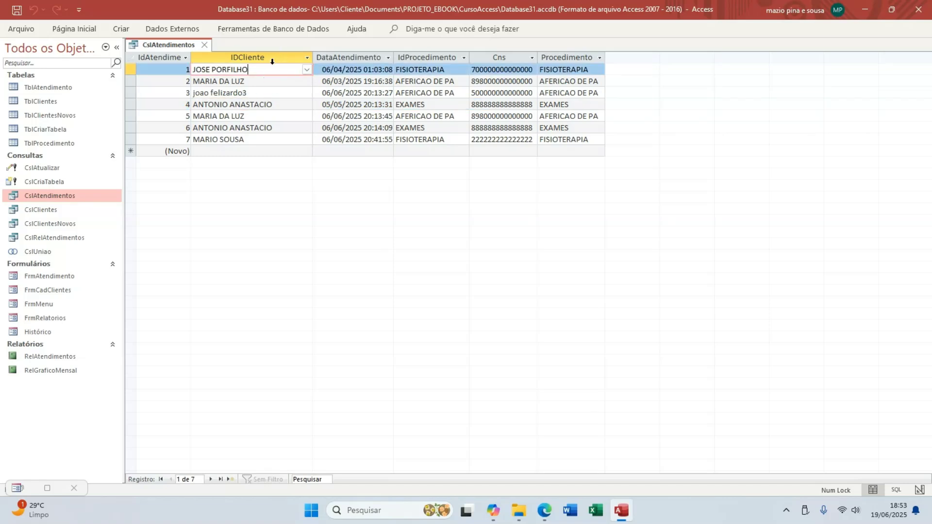
# Return CslAtendimentos to design view and move the Cns column between IDCliente and DataAtendimento.
pyautogui.click(68, 29)
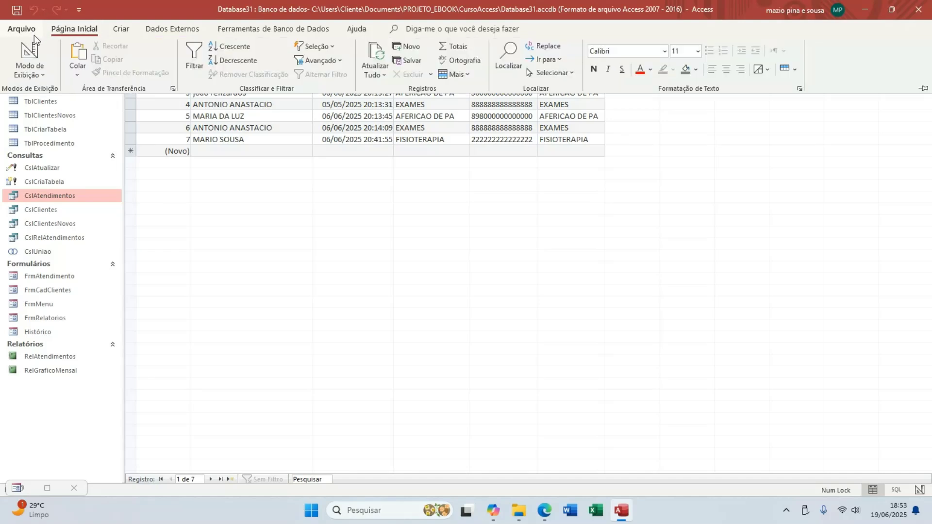
pyautogui.click(31, 51)
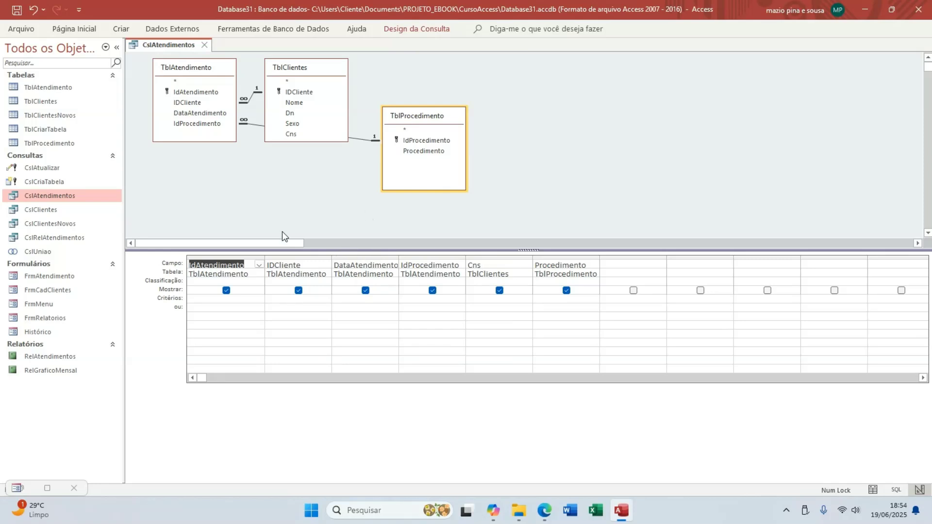
pyautogui.click(283, 256)
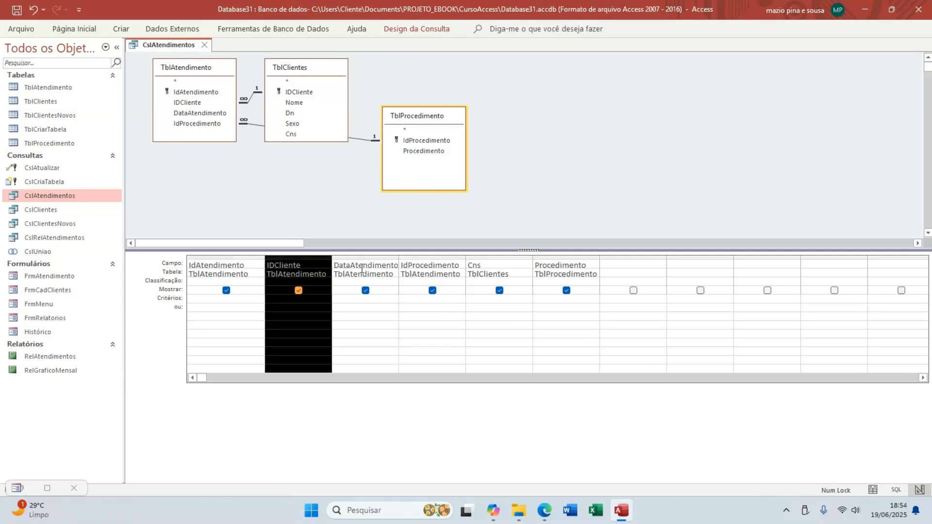
pyautogui.click(504, 257)
pyautogui.moveTo(504, 257); pyautogui.dragTo(372, 266)
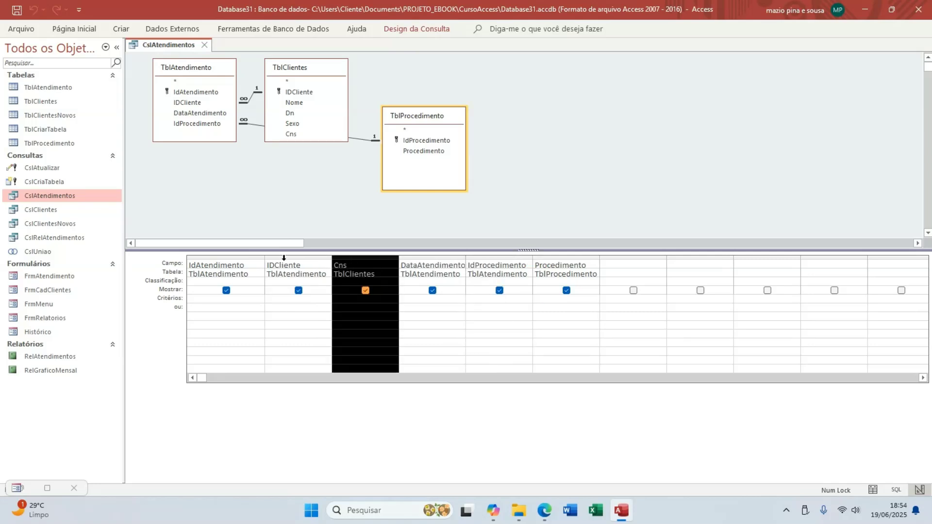
# Show the CslAtendimentos query in datasheet view and compare its client data with the TblClientes table, closing the table when finished.
pyautogui.moveTo(283, 256); pyautogui.dragTo(365, 256)
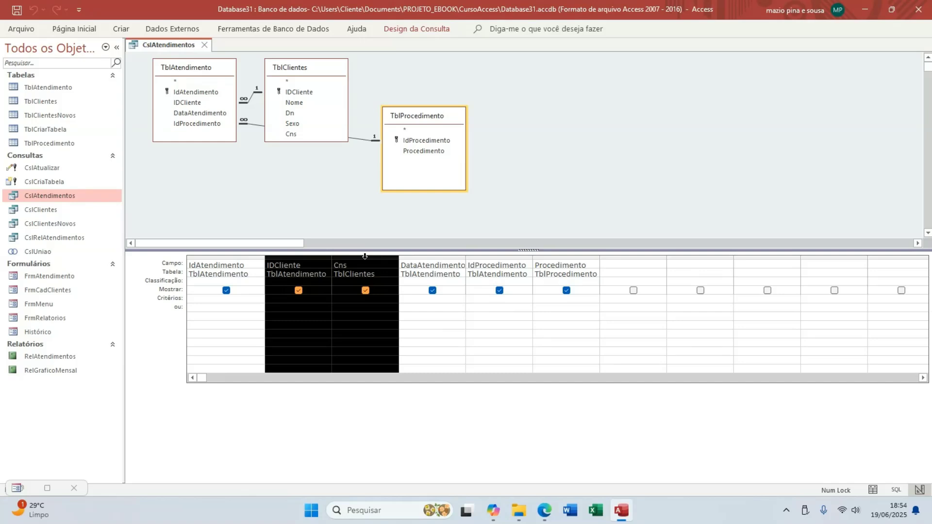
pyautogui.click(65, 30)
pyautogui.click(26, 63)
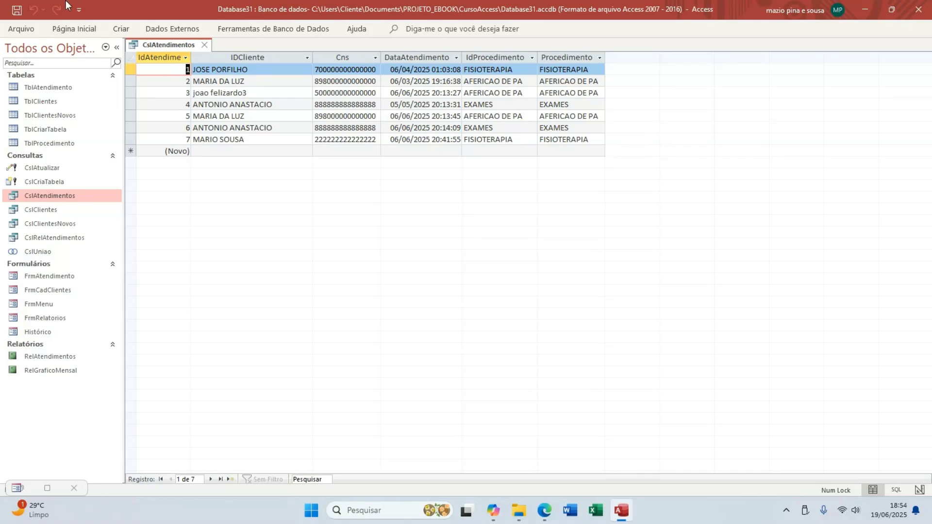
pyautogui.doubleClick(48, 103)
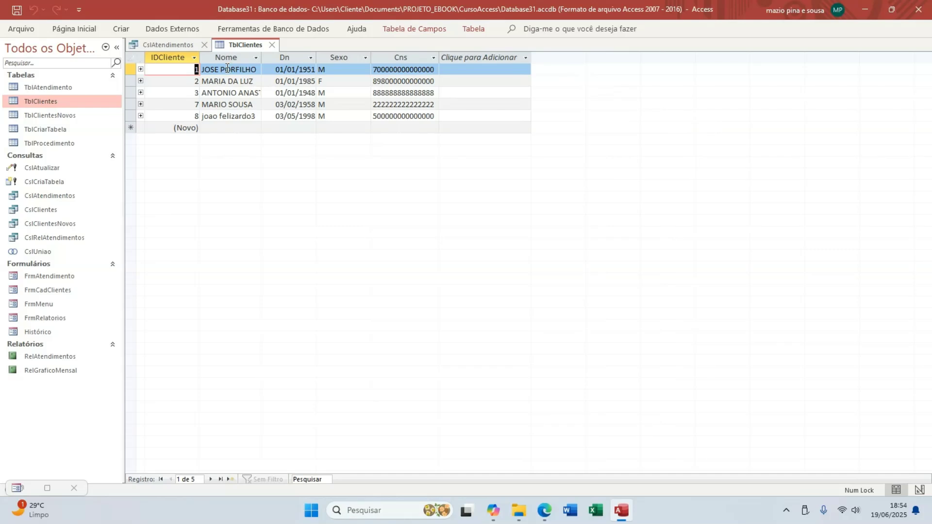
pyautogui.click(273, 45)
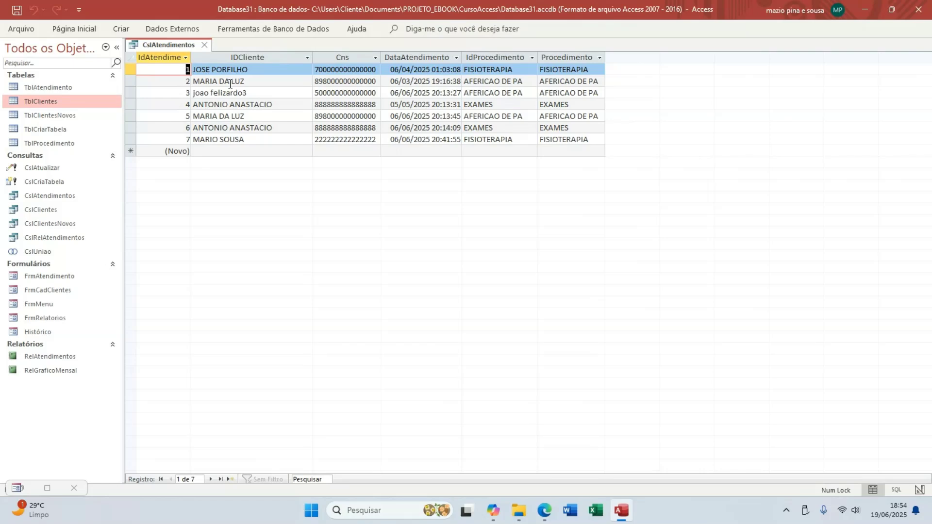
# Return CslAtendimentos to design view, add the Sexo field from TblClientes and place it between Cns and DataAtendimento.
pyautogui.click(82, 32)
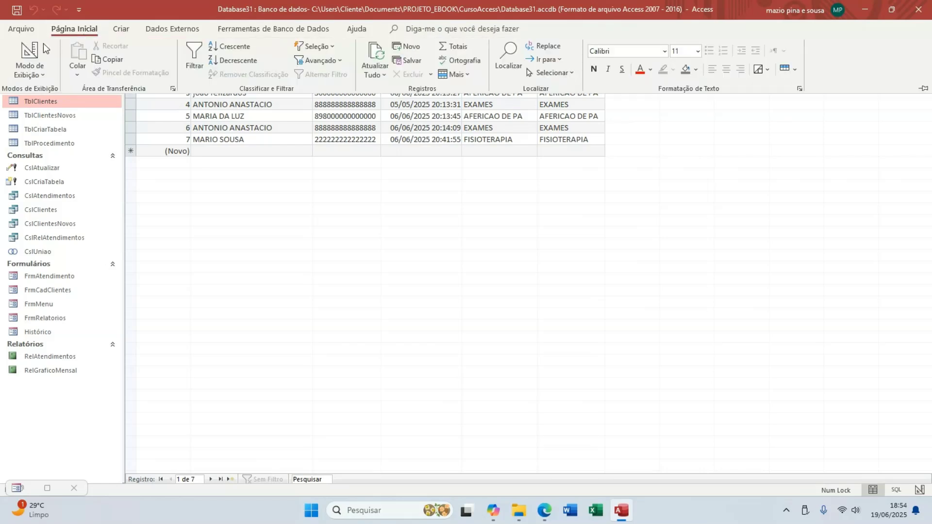
pyautogui.click(31, 54)
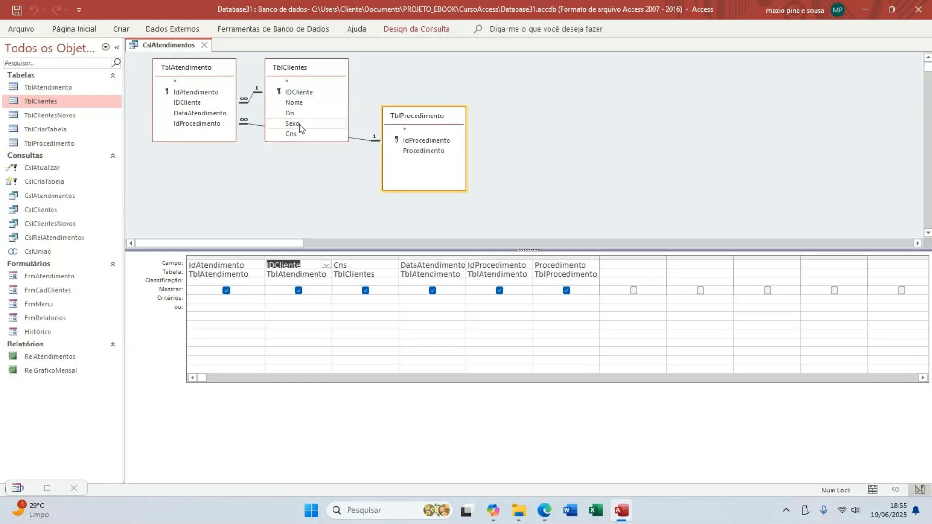
pyautogui.moveTo(299, 124); pyautogui.dragTo(618, 271)
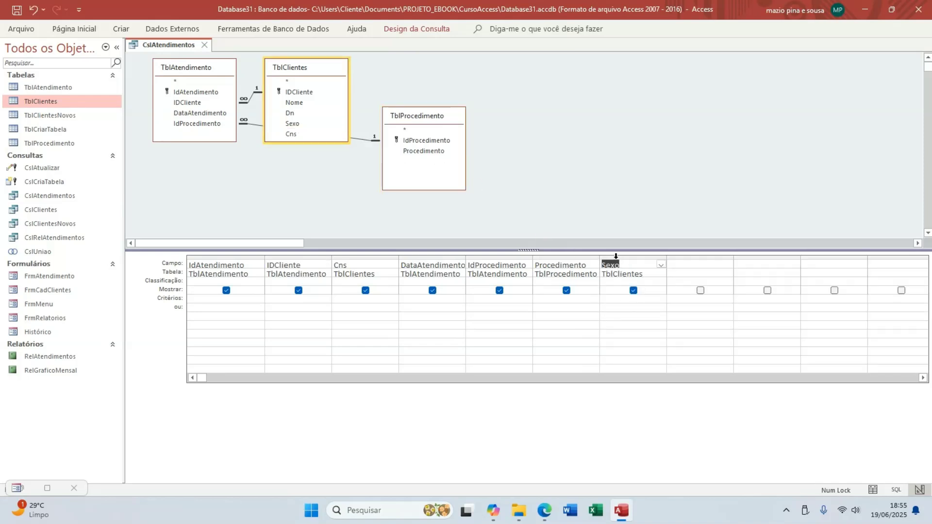
pyautogui.click(620, 258)
pyautogui.moveTo(619, 258); pyautogui.dragTo(420, 261)
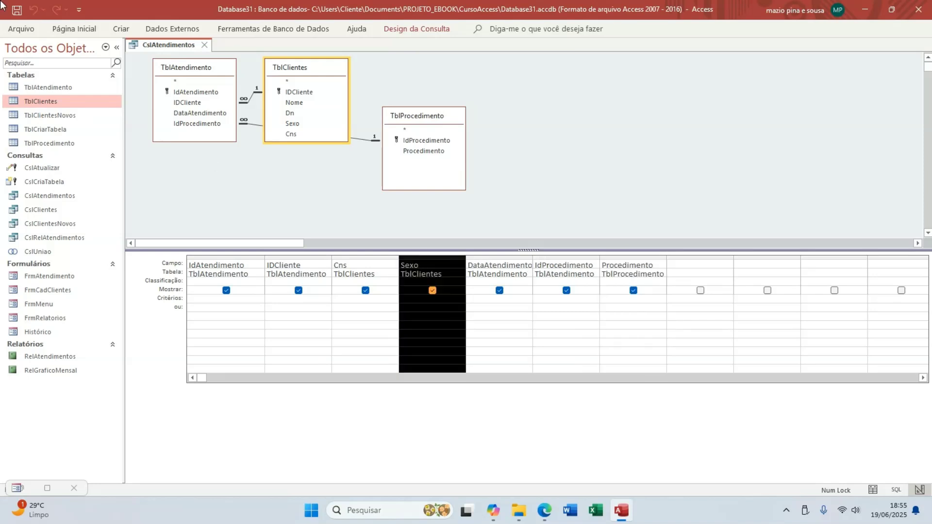
# Show CslAtendimentos in datasheet view and compare its Sexo column with the one in TblClientes, closing the table when finished.
pyautogui.click(73, 29)
pyautogui.click(35, 53)
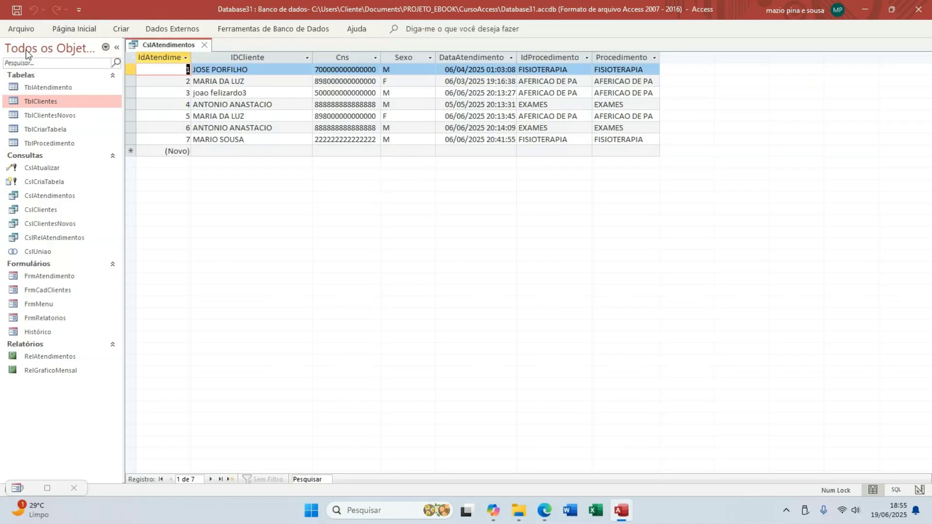
pyautogui.click(415, 80)
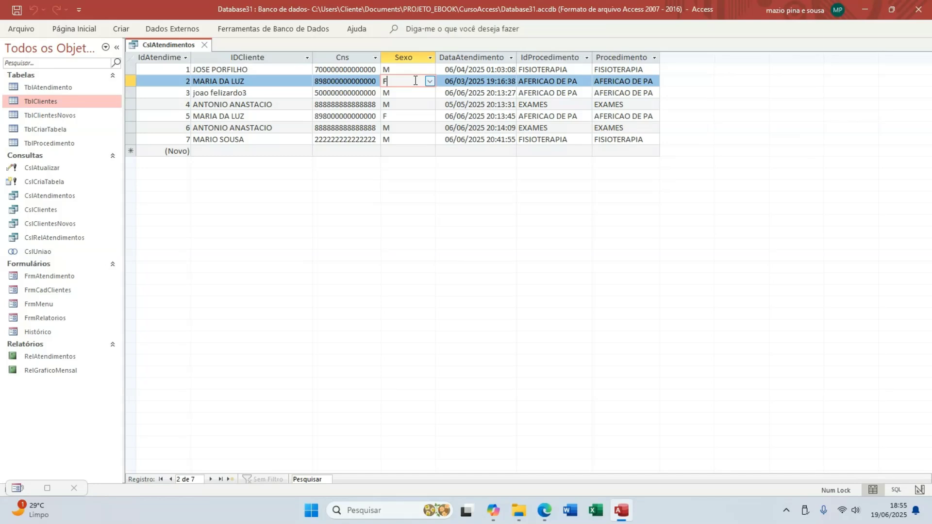
pyautogui.click(411, 57)
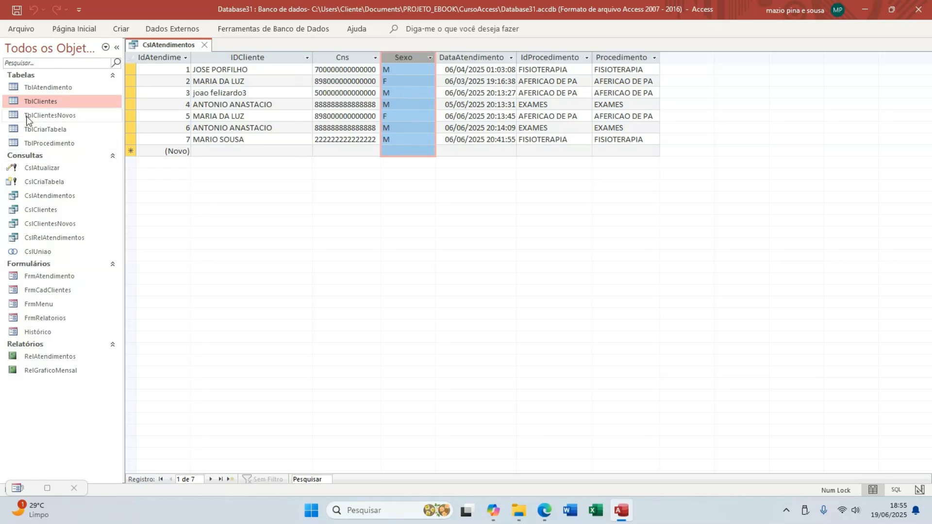
pyautogui.doubleClick(30, 101)
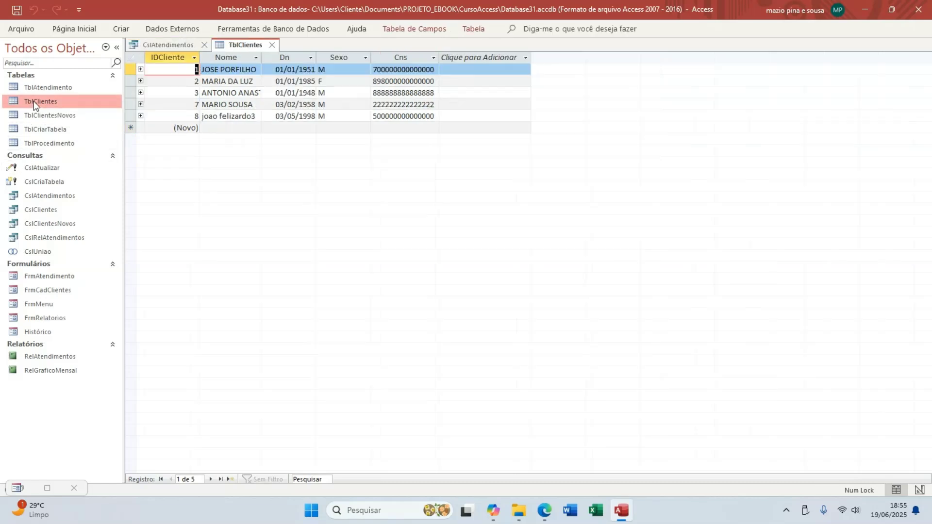
pyautogui.click(337, 69)
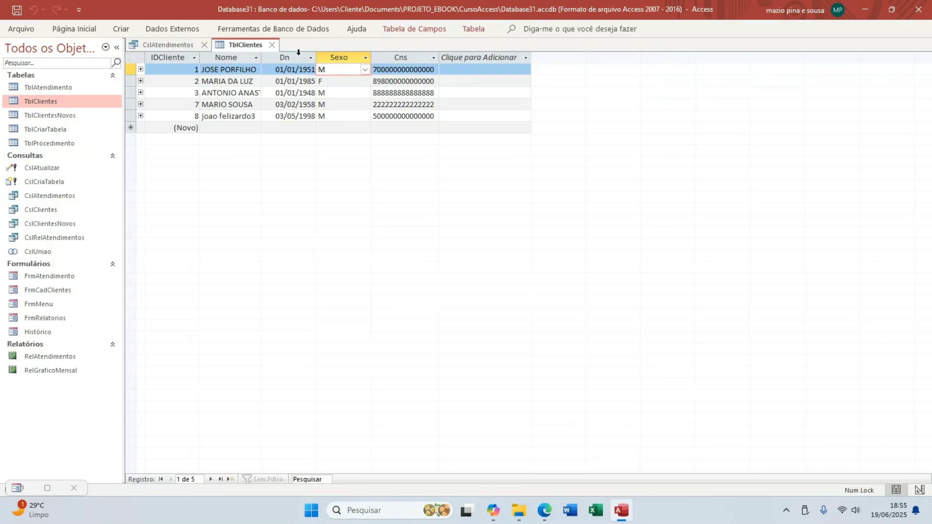
pyautogui.click(271, 44)
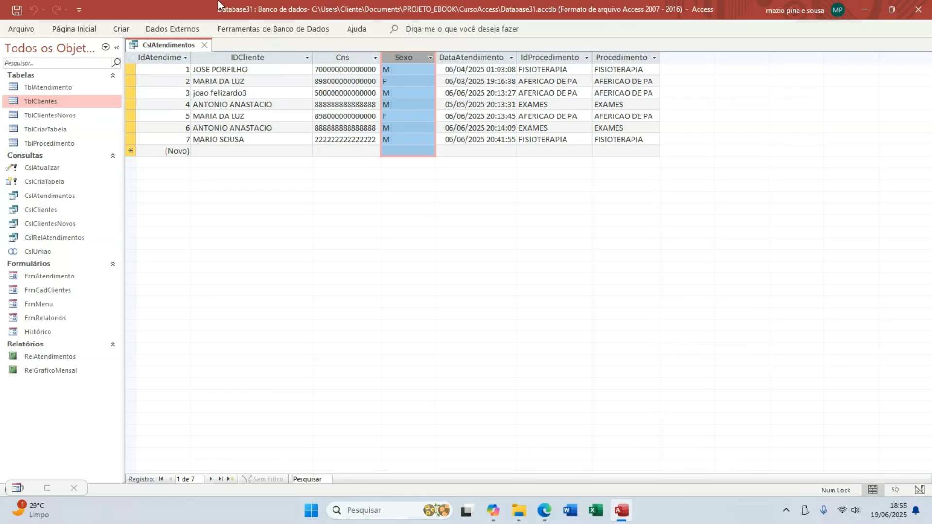
# Open TblClientes in read-only design view, examine the IDCliente field and close the table.
pyautogui.doubleClick(57, 101)
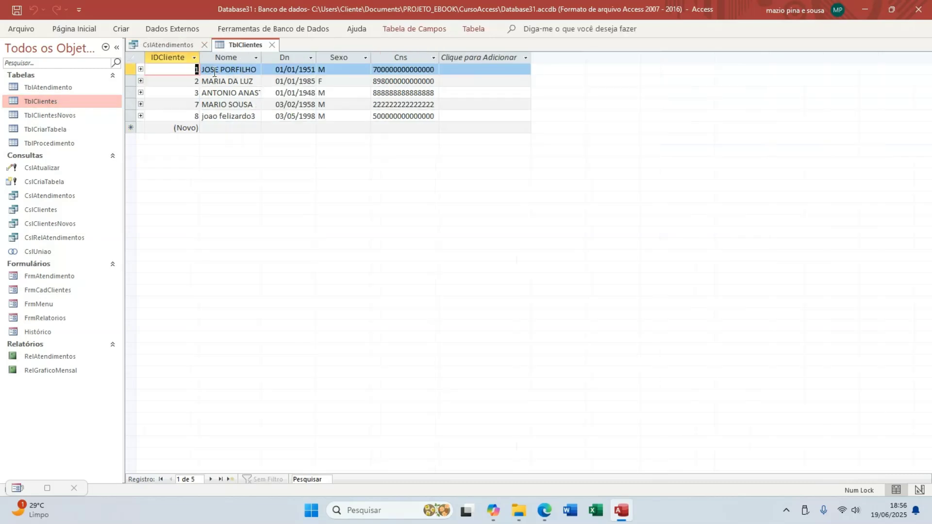
pyautogui.click(182, 69)
pyautogui.click(63, 28)
pyautogui.click(28, 51)
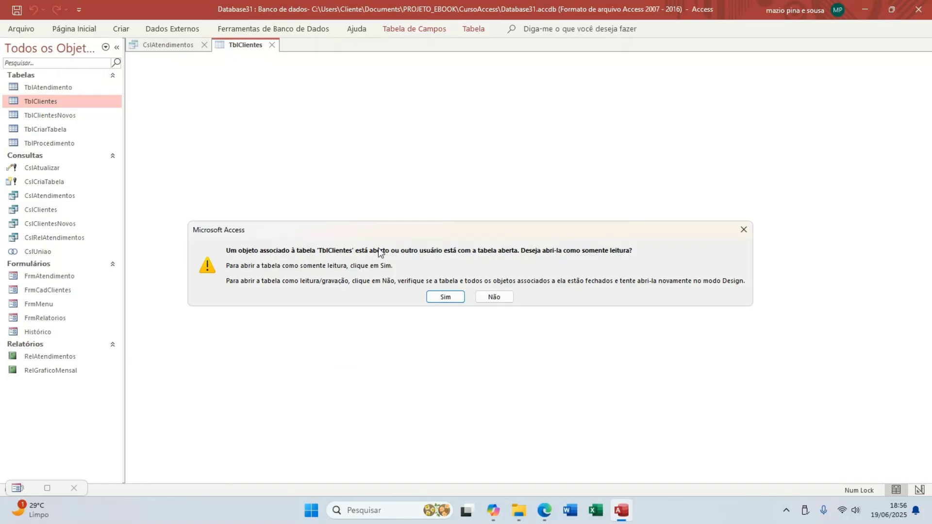
pyautogui.click(439, 299)
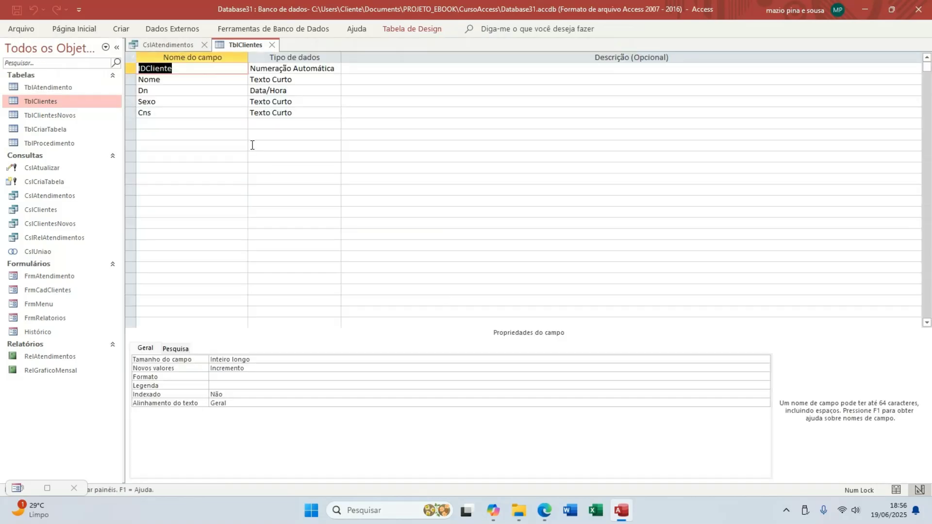
pyautogui.click(192, 68)
pyautogui.click(383, 29)
pyautogui.click(272, 45)
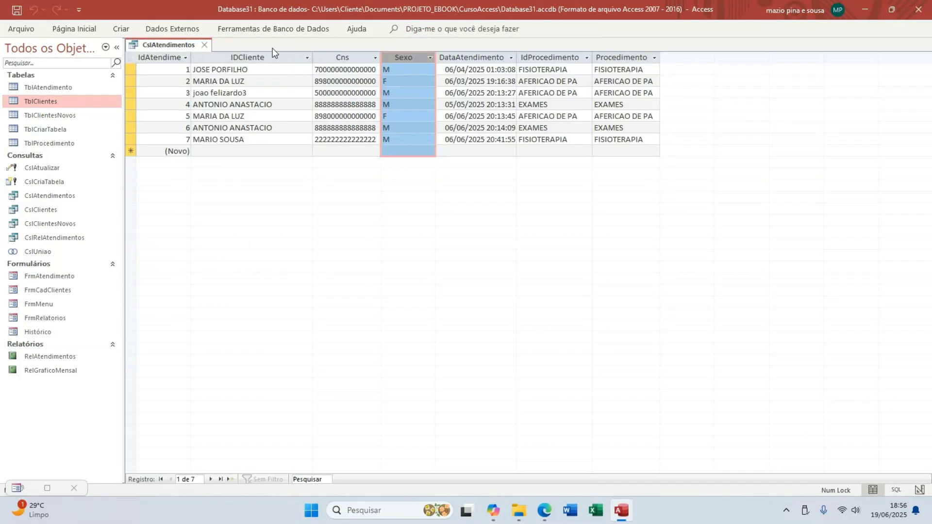
# Close CslAtendimentos with its changes saved and duplicate the query under the name CslAgruparAtendimentos.
pyautogui.click(204, 46)
pyautogui.click(416, 286)
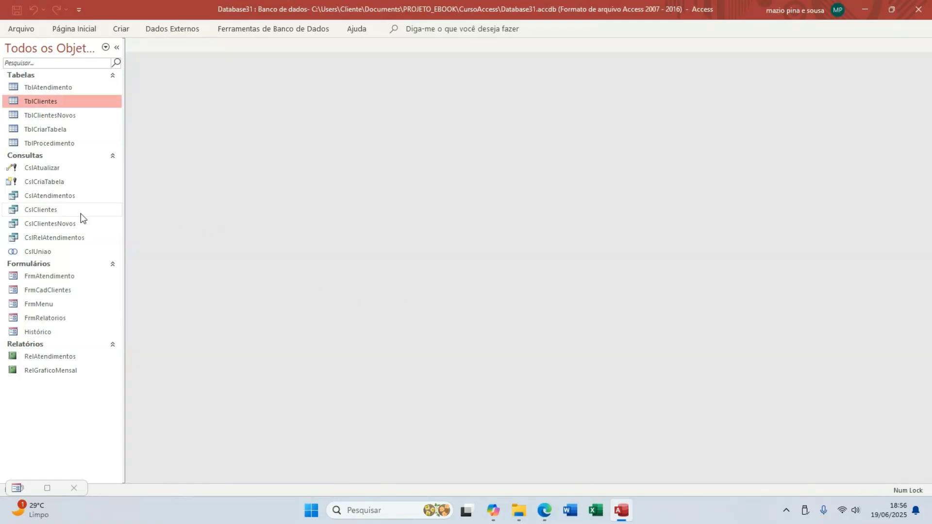
pyautogui.click(54, 200)
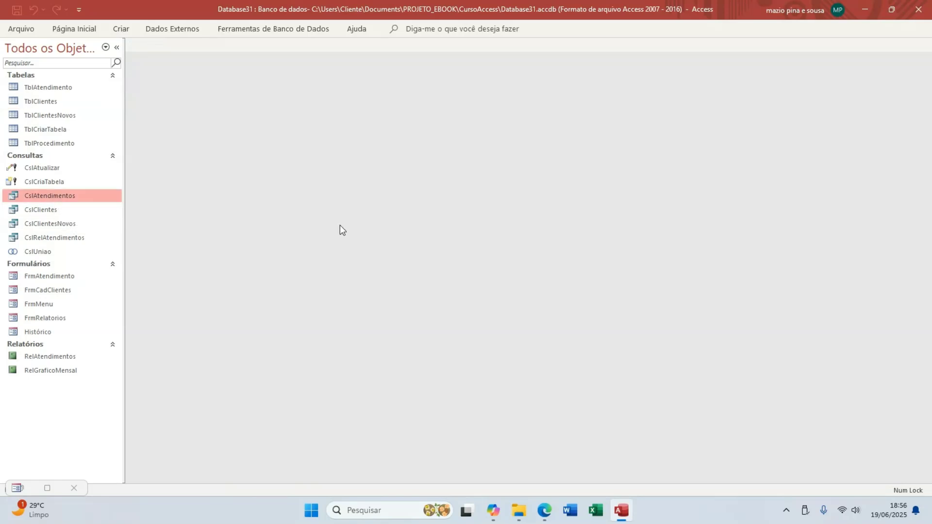
pyautogui.hotkey('ctrl', 'v')
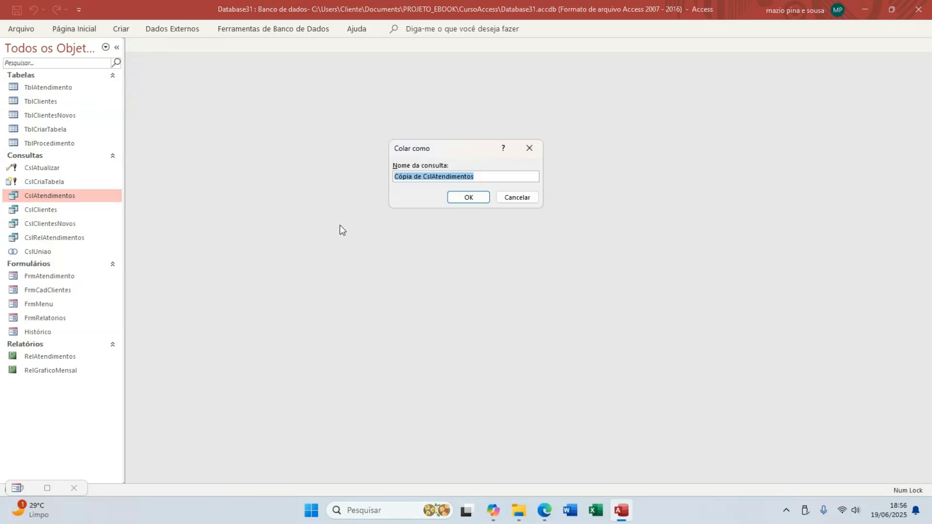
pyautogui.click(420, 178)
pyautogui.moveTo(423, 178); pyautogui.dragTo(272, 177)
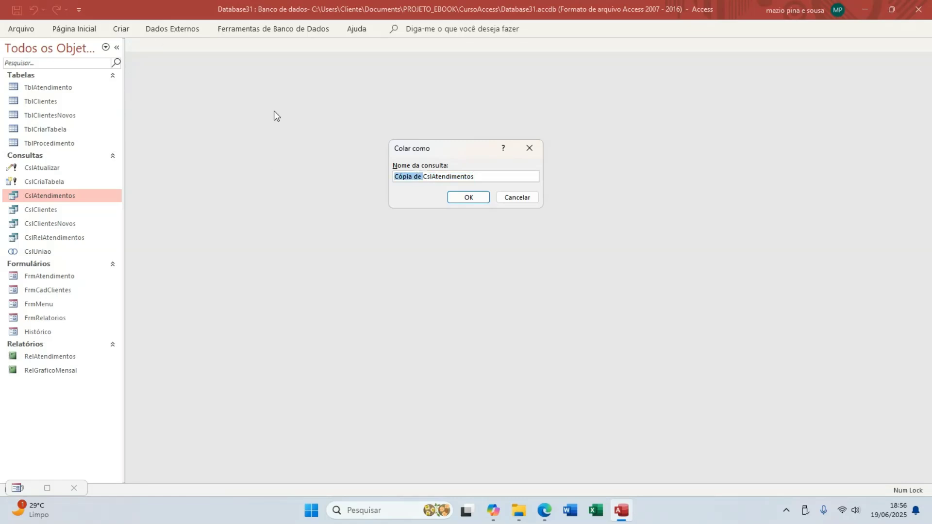
pyautogui.press('BackSpace')
pyautogui.click(454, 175)
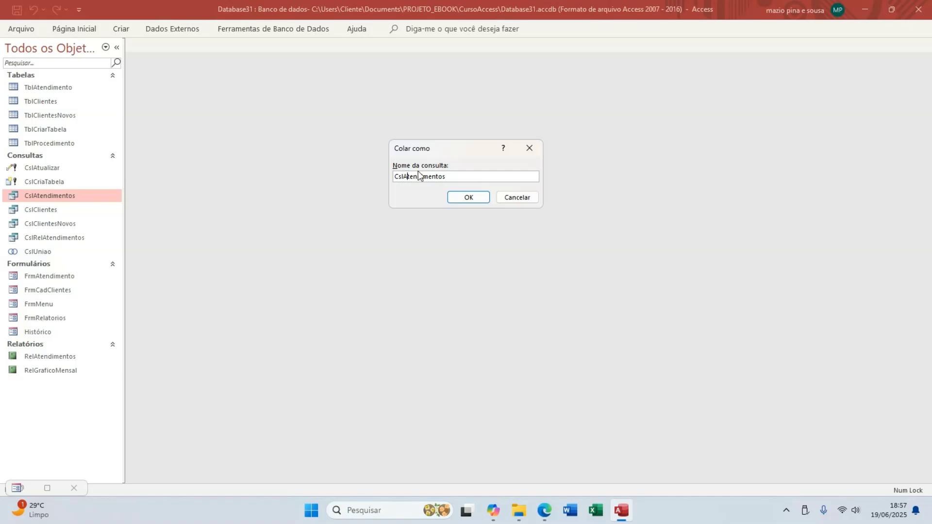
pyautogui.write('grupamen')
pyautogui.press('BackSpace')
pyautogui.press('BackSpace')
pyautogui.press('BackSpace')
pyautogui.write('rA')
pyautogui.click(451, 200)
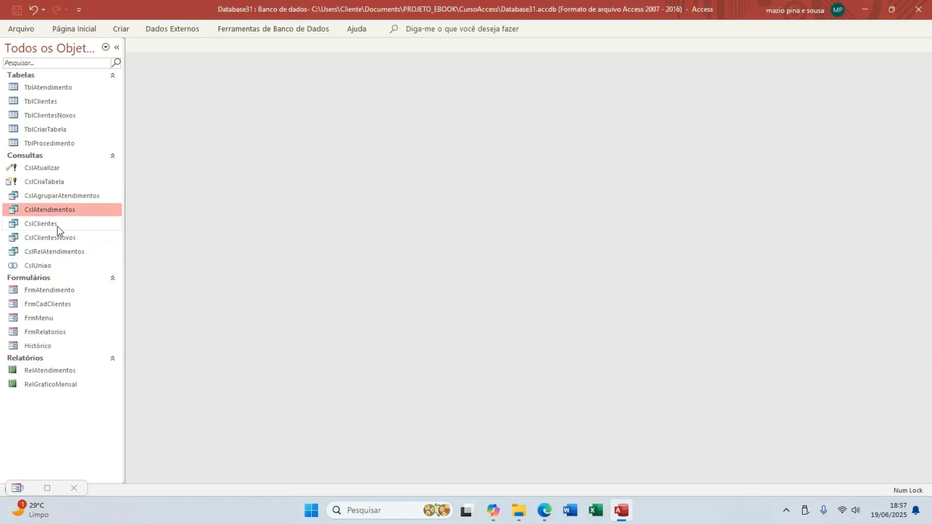
# Open the CslAgruparAtendimentos query and examine the clients listed in the IDCliente column for repeated entries.
pyautogui.doubleClick(48, 196)
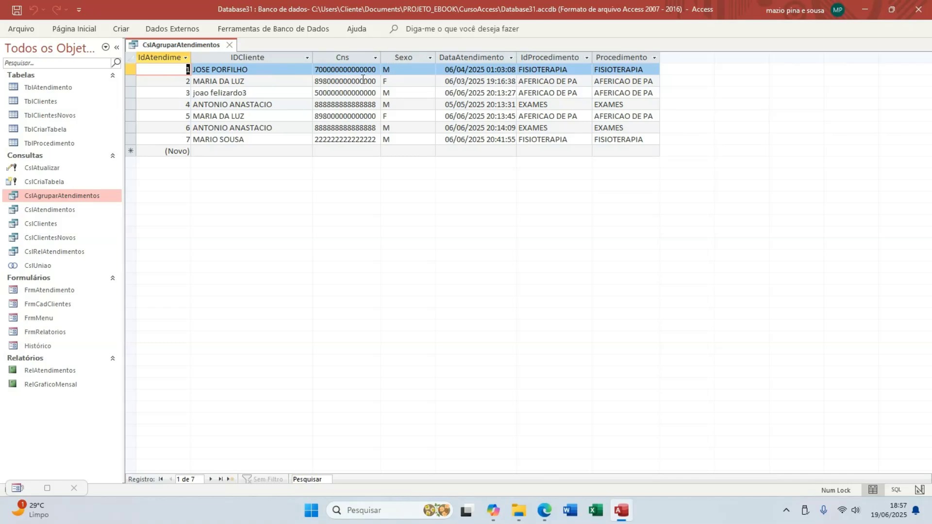
pyautogui.click(242, 82)
pyautogui.click(237, 105)
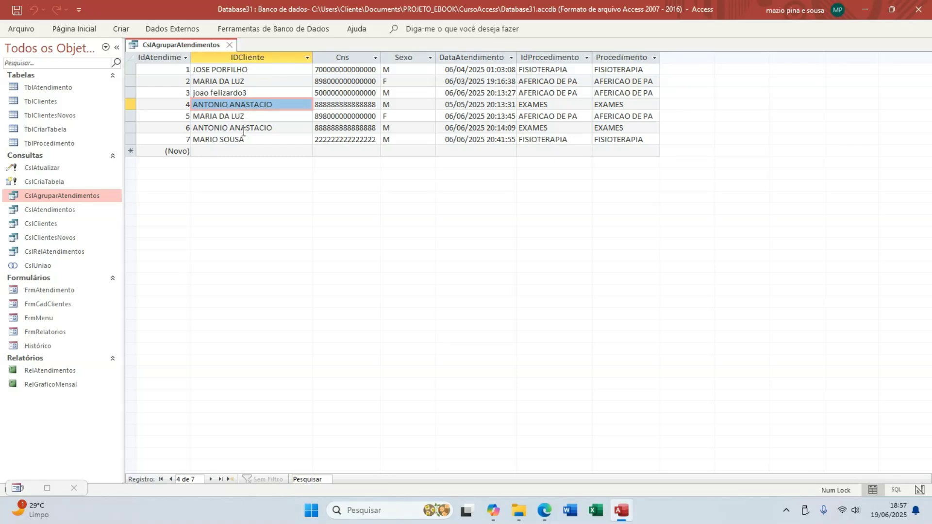
pyautogui.click(243, 130)
pyautogui.click(248, 139)
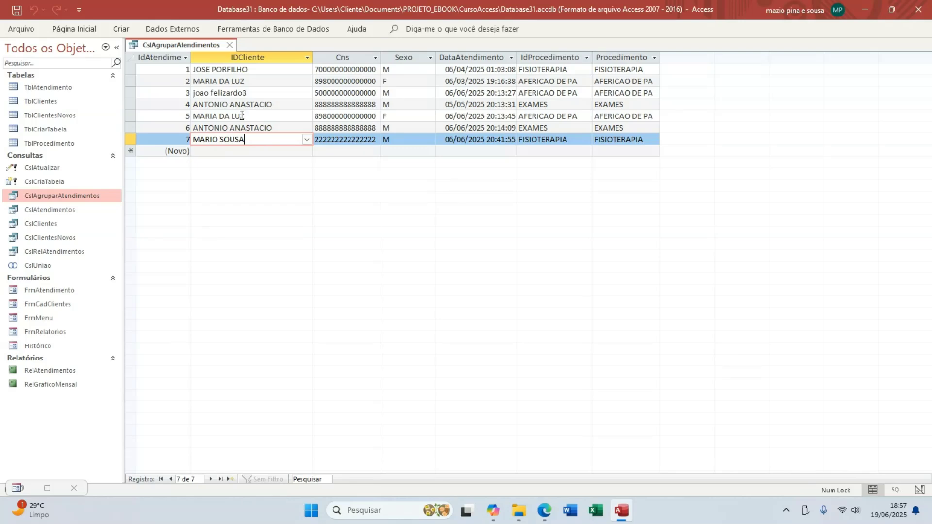
# Switch CslAgruparAtendimentos to design view and enable the Totals row for its fields.
pyautogui.click(67, 37)
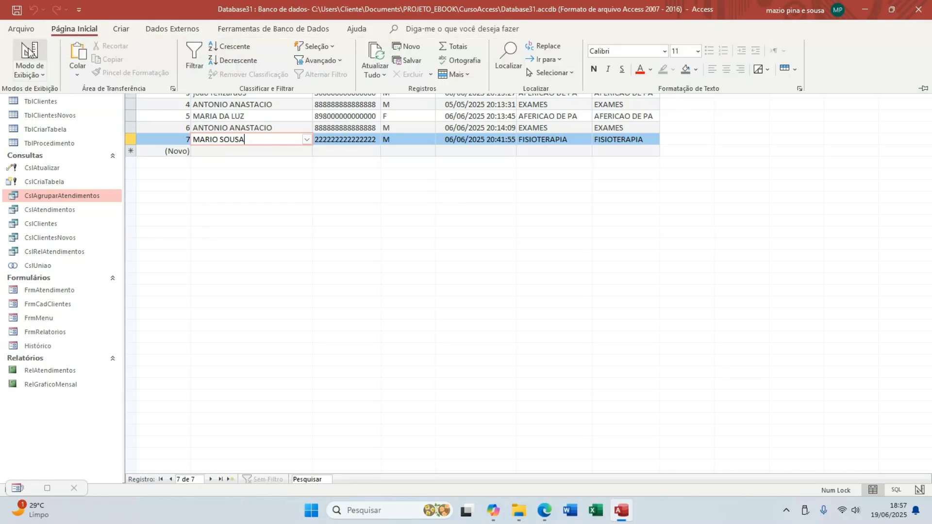
pyautogui.click(28, 53)
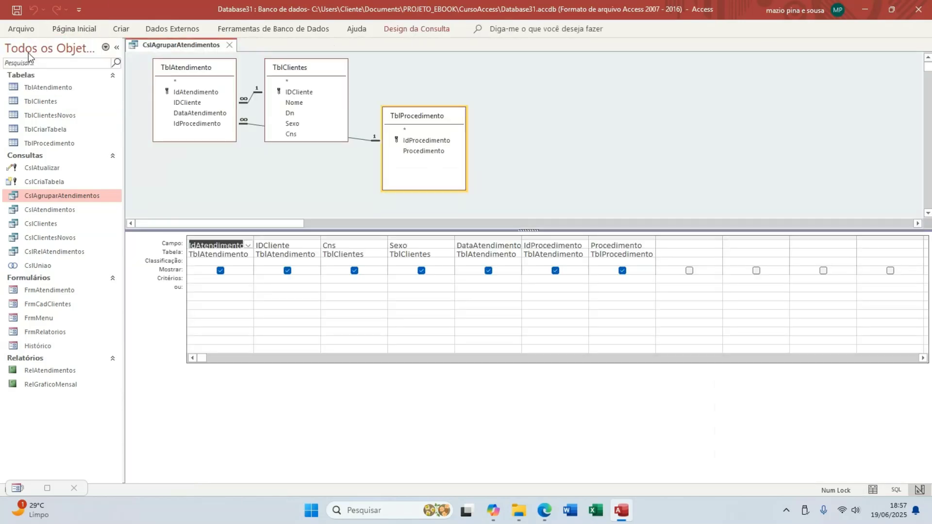
pyautogui.click(415, 30)
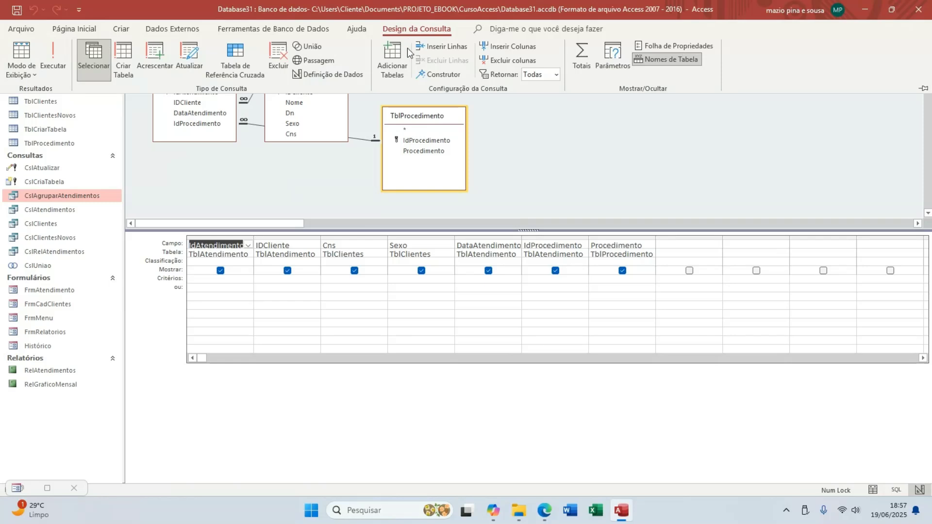
pyautogui.click(579, 50)
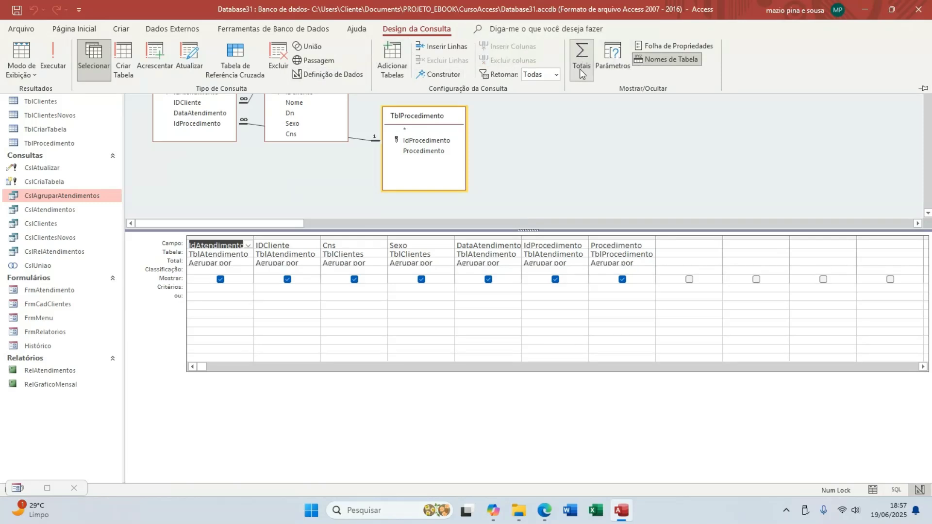
# Set the total function of the IdAtendimento field to Contar.
pyautogui.click(242, 268)
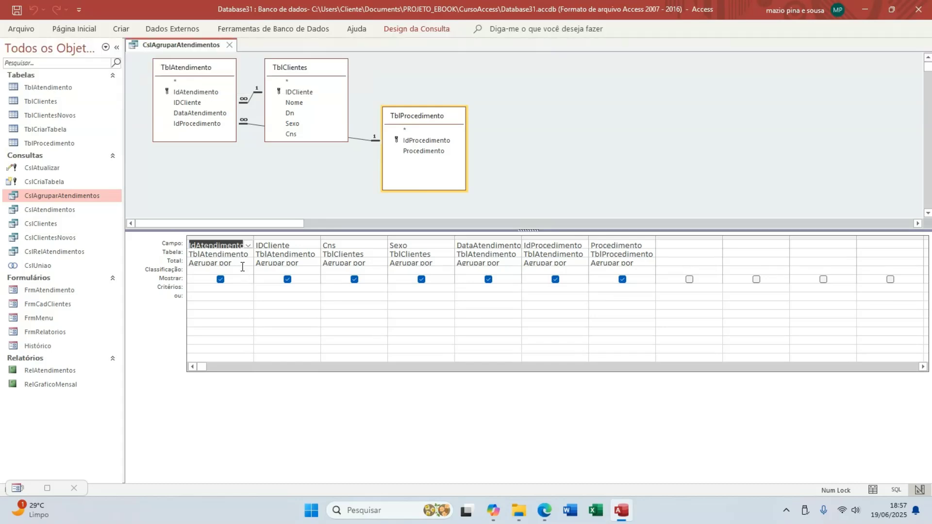
pyautogui.click(242, 268)
pyautogui.click(243, 263)
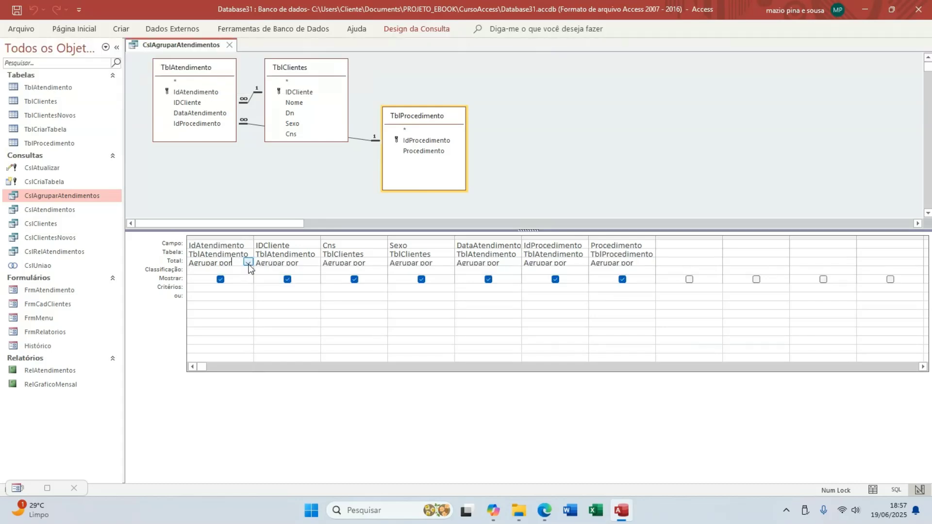
pyautogui.click(248, 263)
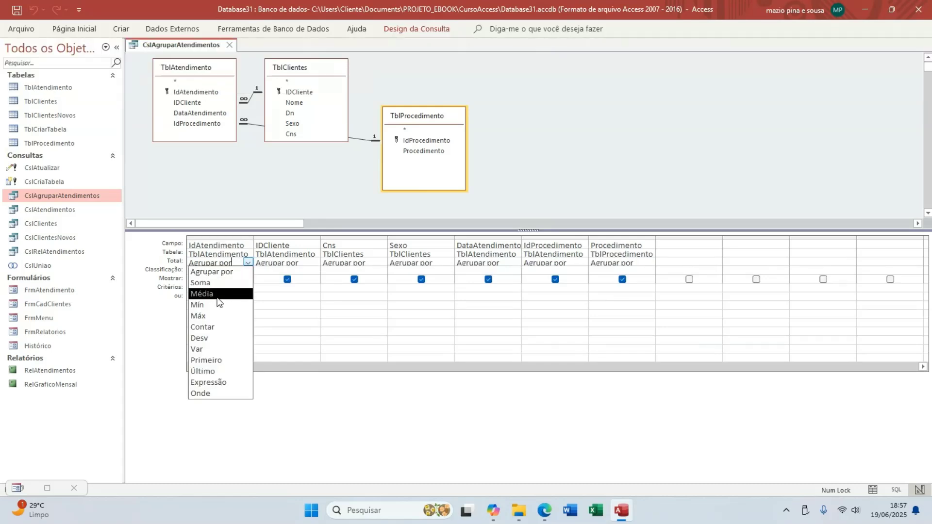
pyautogui.click(214, 328)
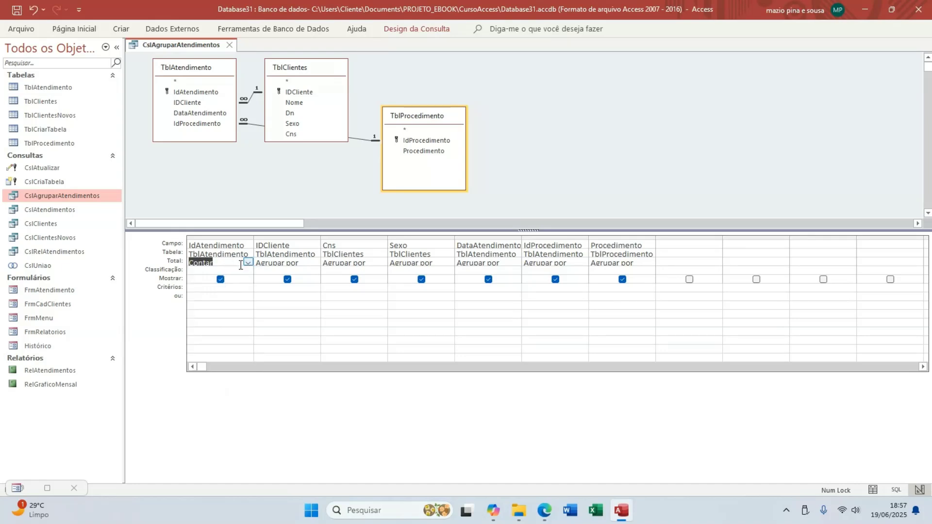
# Set the total function of the DataAtendimento field to Último.
pyautogui.click(307, 263)
pyautogui.click(375, 264)
pyautogui.click(430, 264)
pyautogui.click(516, 263)
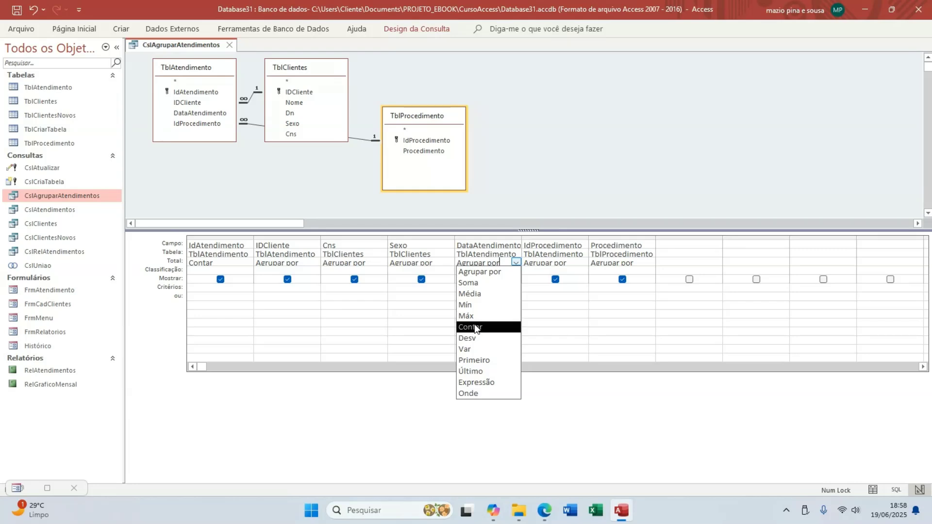
pyautogui.click(483, 372)
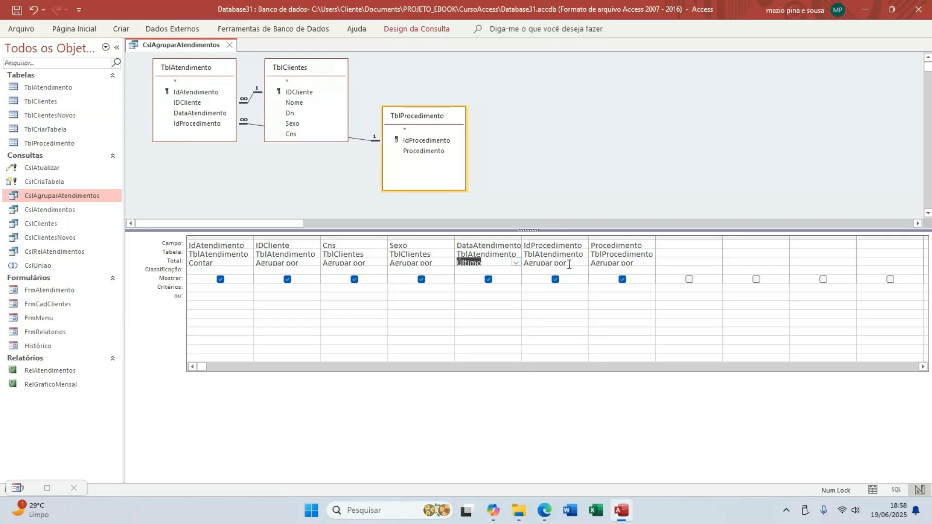
pyautogui.click(570, 264)
# Remove the DataAtendimento column from the query grid and add it again as the last field with the total function Último.
pyautogui.click(478, 236)
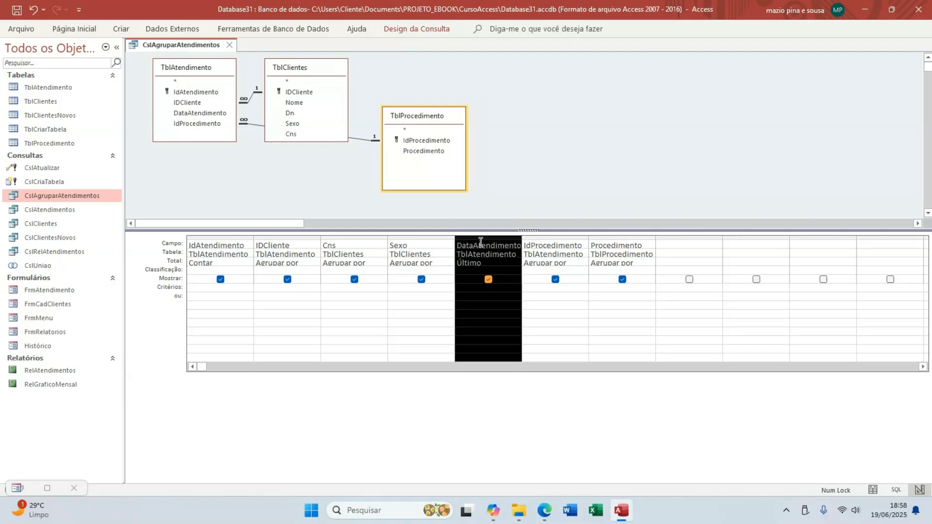
pyautogui.press('Delete')
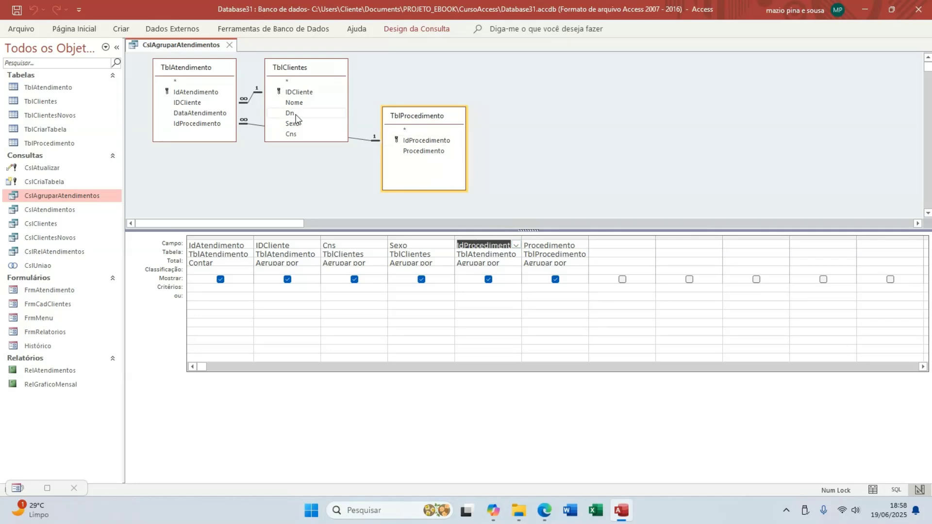
pyautogui.doubleClick(190, 114)
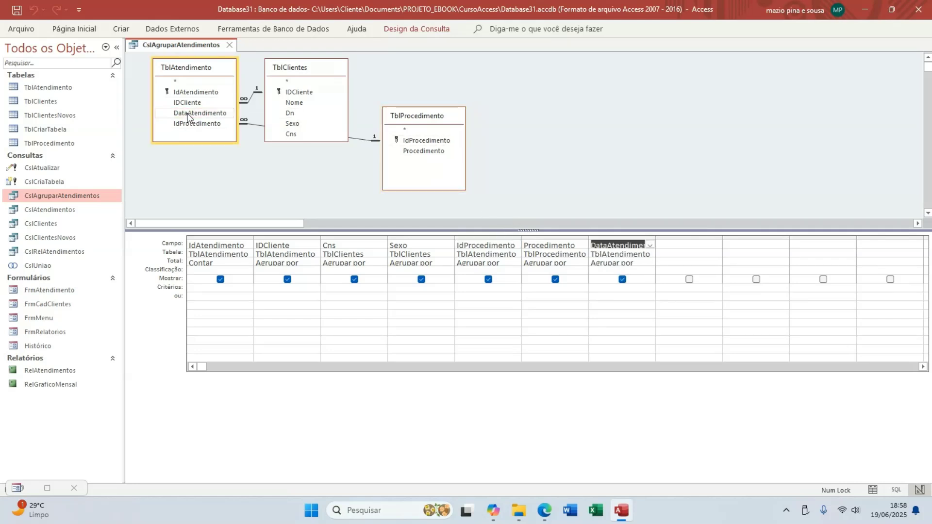
pyautogui.click(641, 265)
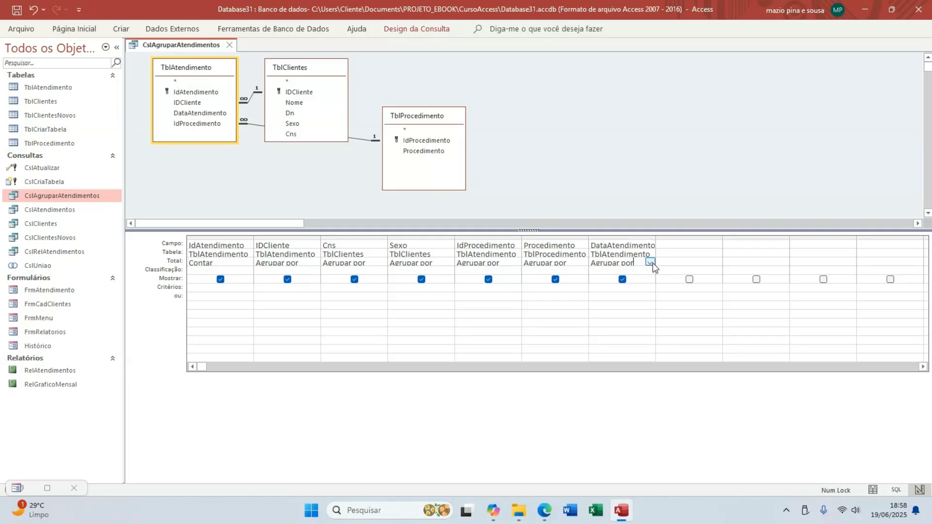
pyautogui.click(650, 262)
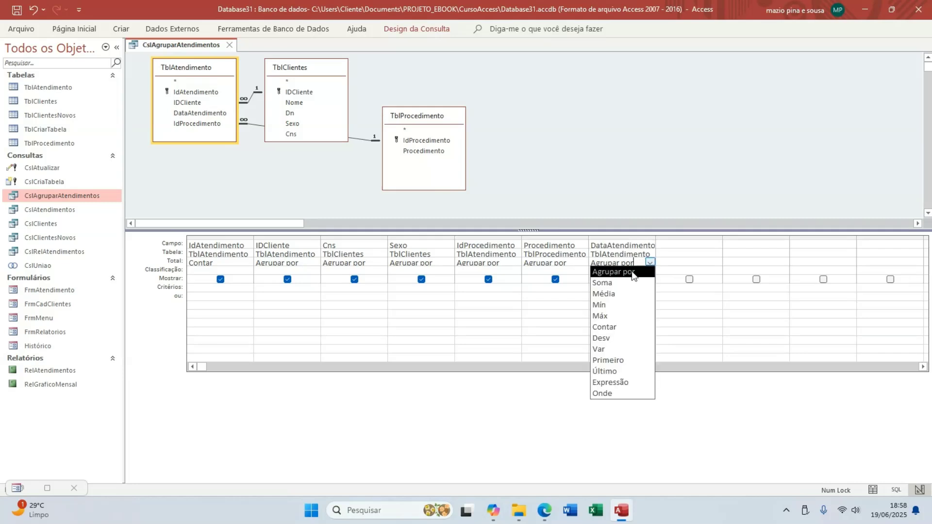
pyautogui.click(607, 371)
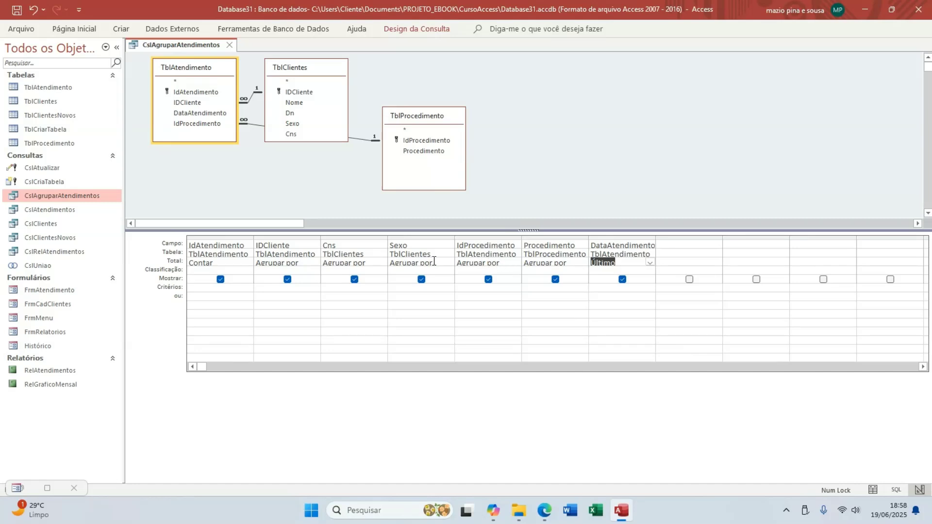
# Set the total function of IdProcedimento to Contar and that of Procedimento to Último.
pyautogui.click(508, 263)
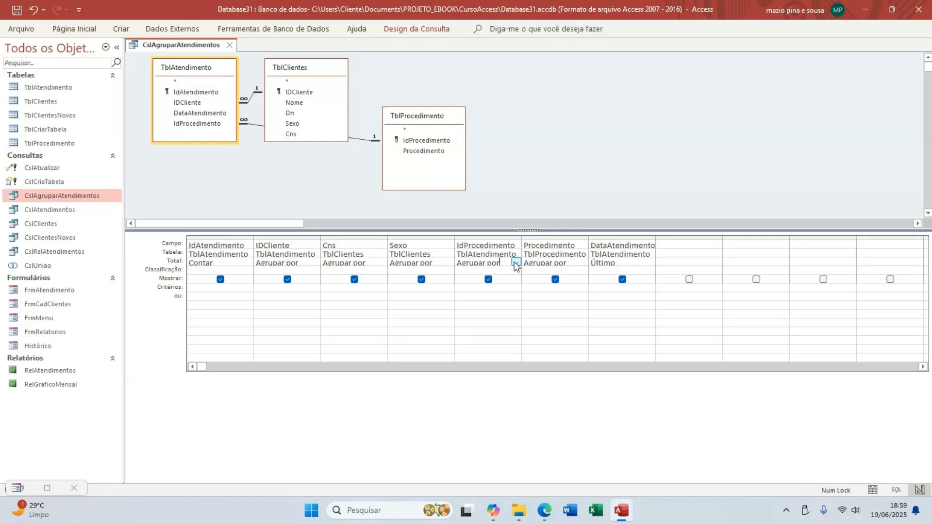
pyautogui.click(516, 262)
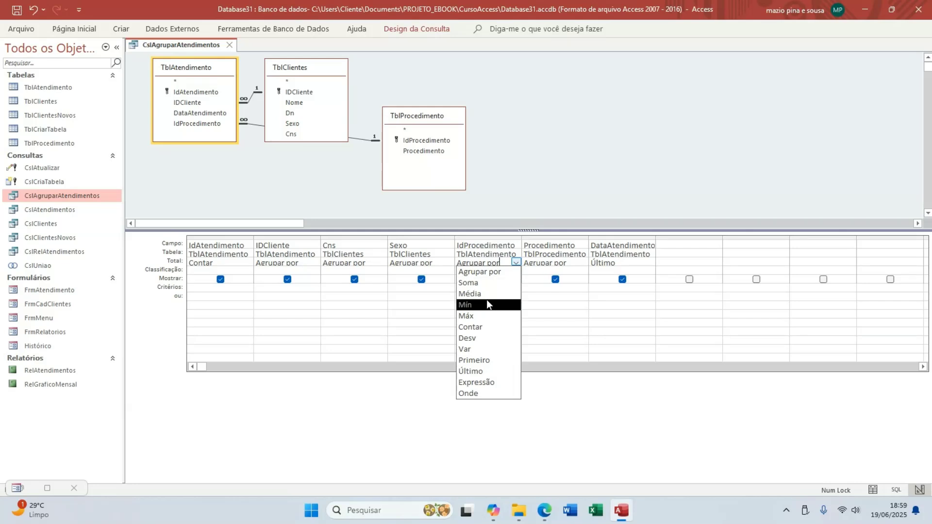
pyautogui.click(479, 328)
pyautogui.click(556, 279)
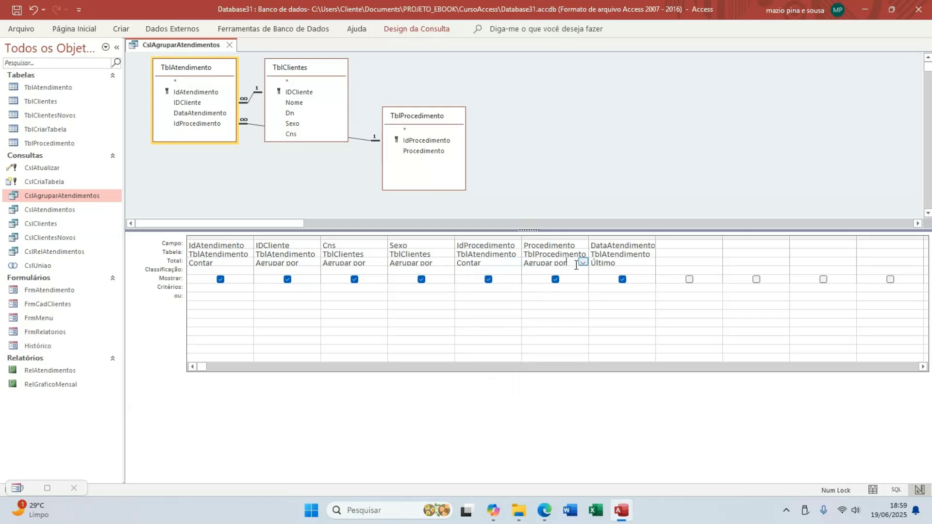
pyautogui.click(577, 262)
pyautogui.click(582, 263)
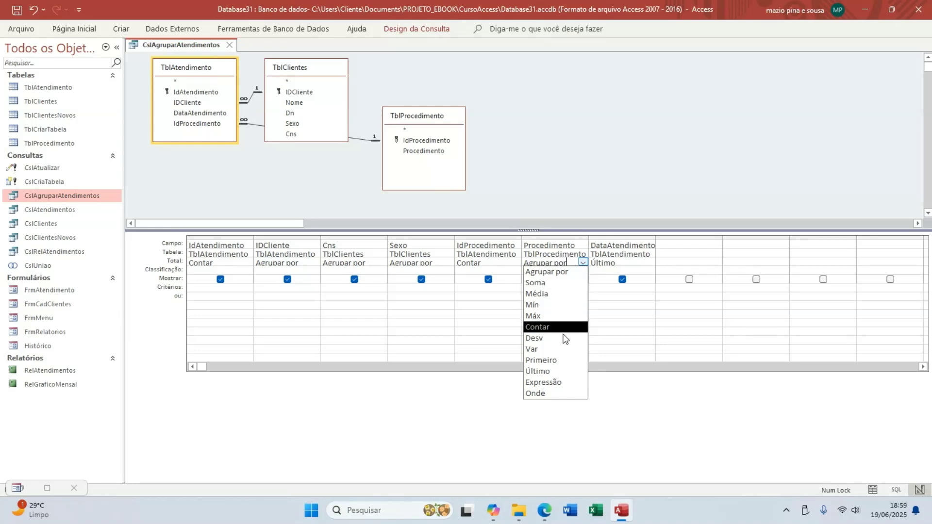
pyautogui.click(539, 372)
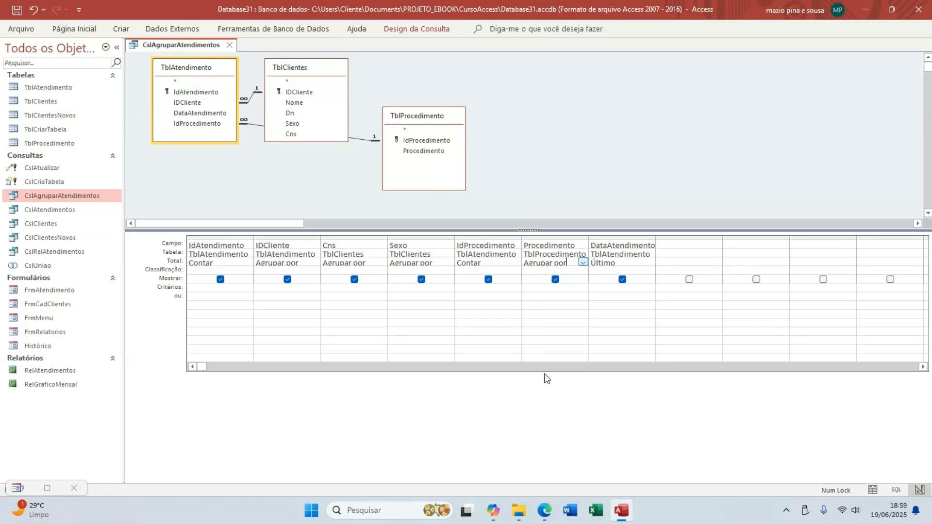
# Show the results of CslAgruparAtendimentos and compare its client rows with the records of the CslAtendimentos query.
pyautogui.click(58, 30)
pyautogui.click(29, 51)
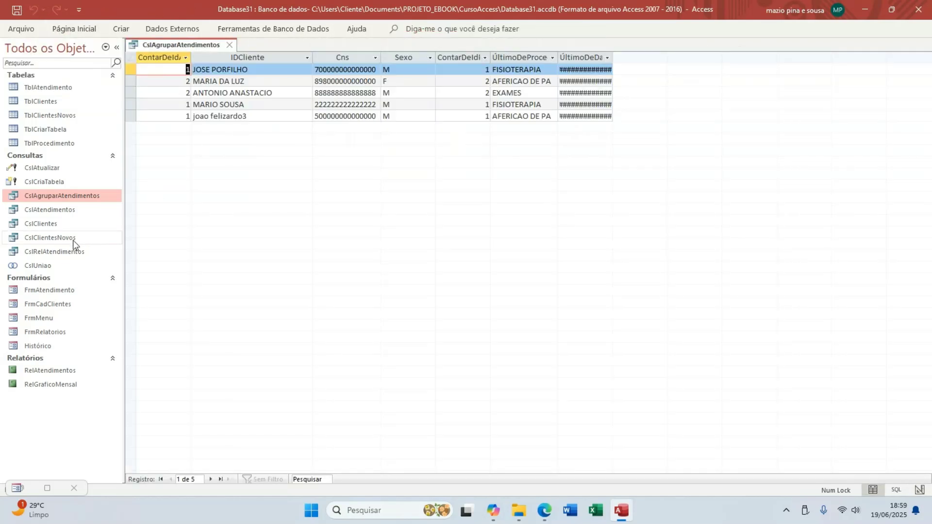
pyautogui.doubleClick(49, 214)
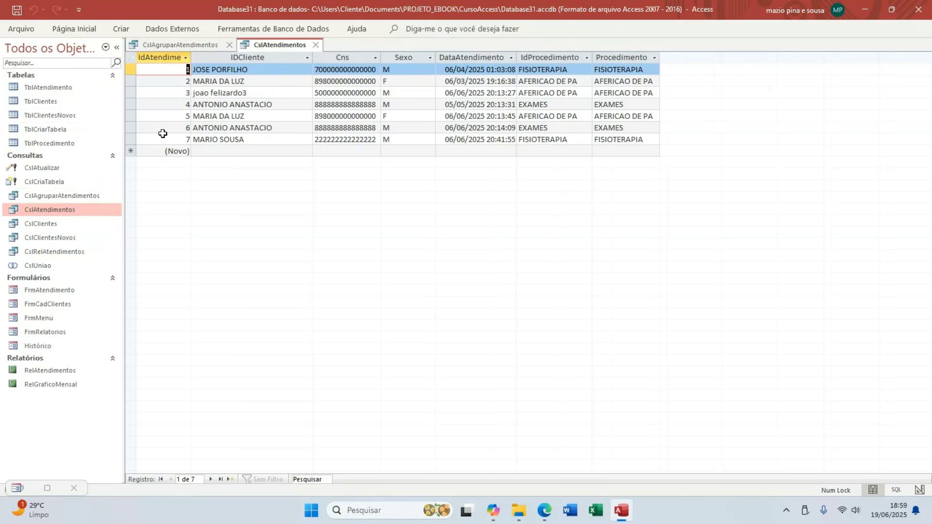
pyautogui.hotkey('ctrl', 'a')
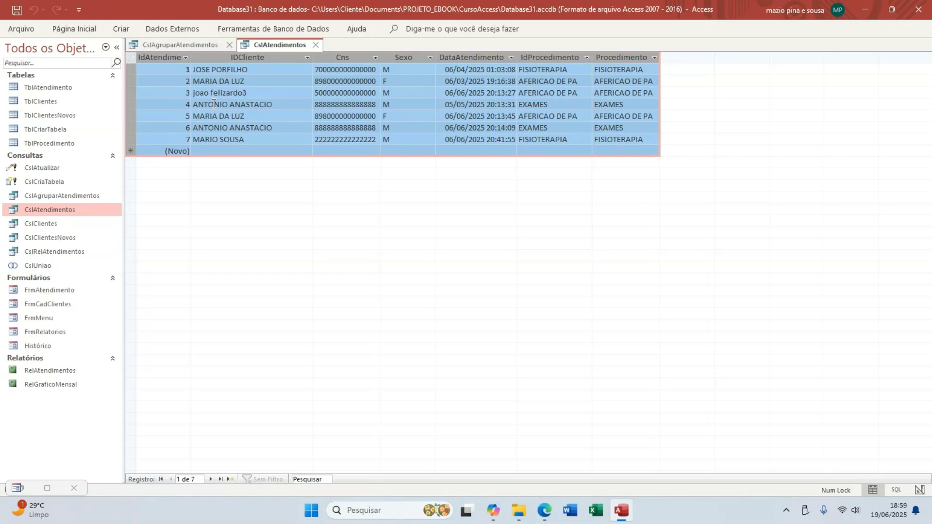
pyautogui.click(171, 46)
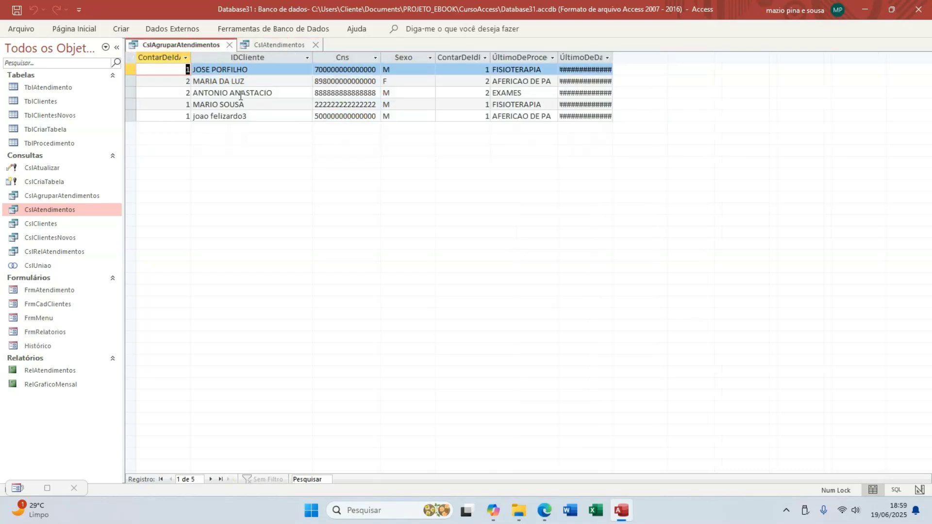
pyautogui.click(248, 70)
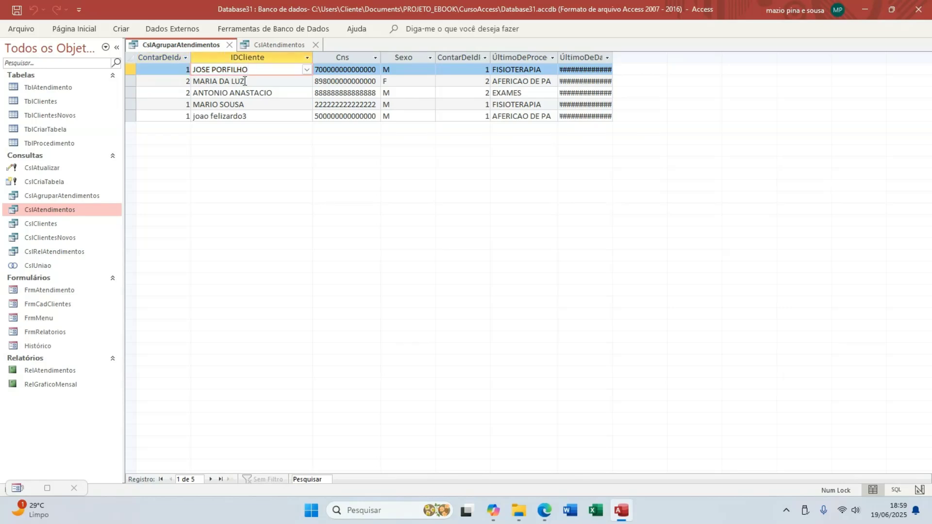
pyautogui.click(249, 81)
# Widen the appointment count column and the last appointment date column of CslAgruparAtendimentos to fit their contents.
pyautogui.doubleClick(191, 57)
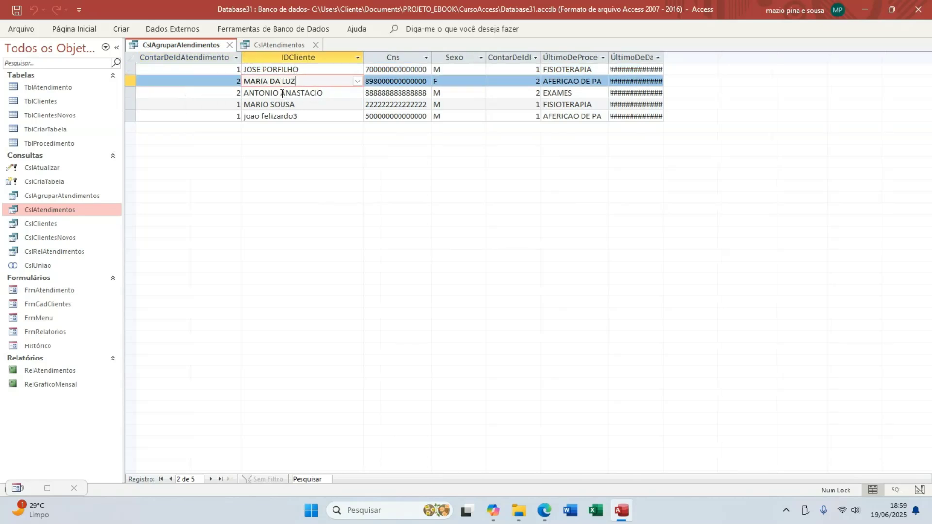
pyautogui.click(245, 71)
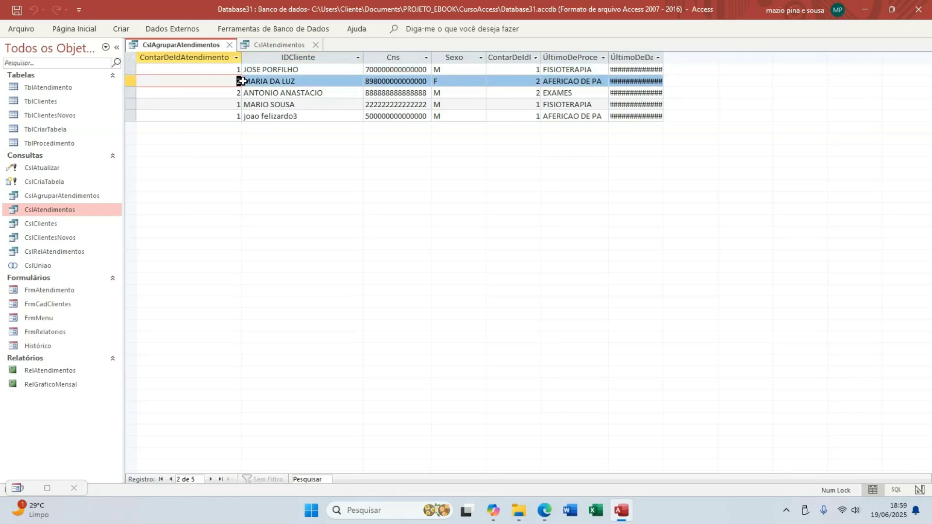
pyautogui.click(238, 81)
pyautogui.doubleClick(662, 57)
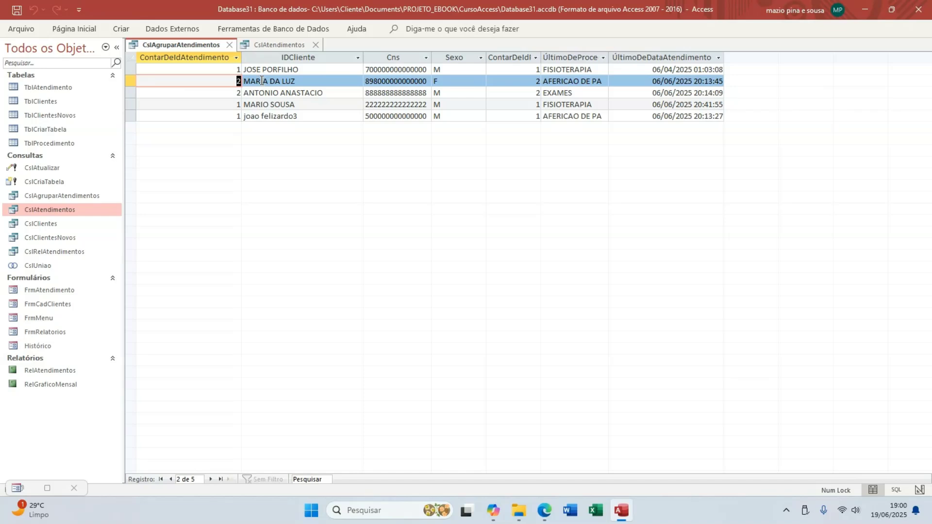
pyautogui.click(209, 68)
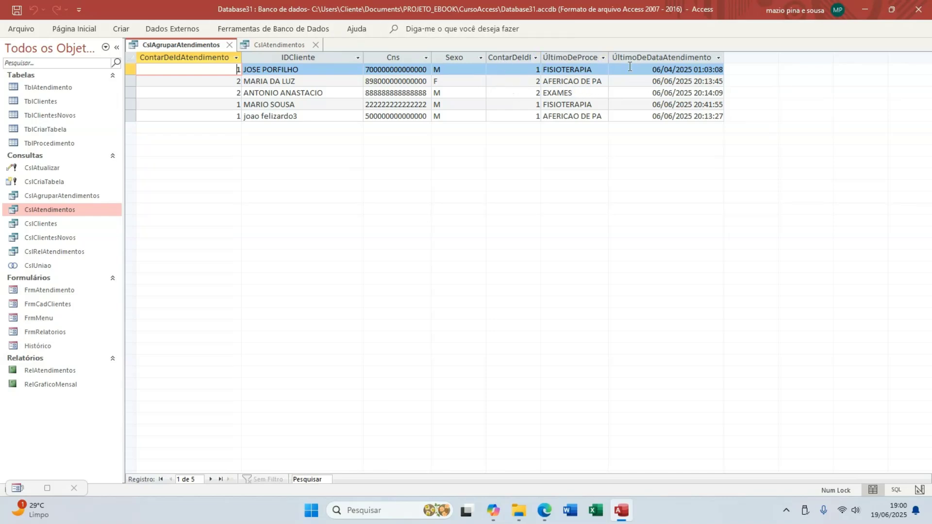
# Compare the repeated client entries in CslAtendimentos with the grouped appointment counts in CslAgruparAtendimentos.
pyautogui.click(275, 48)
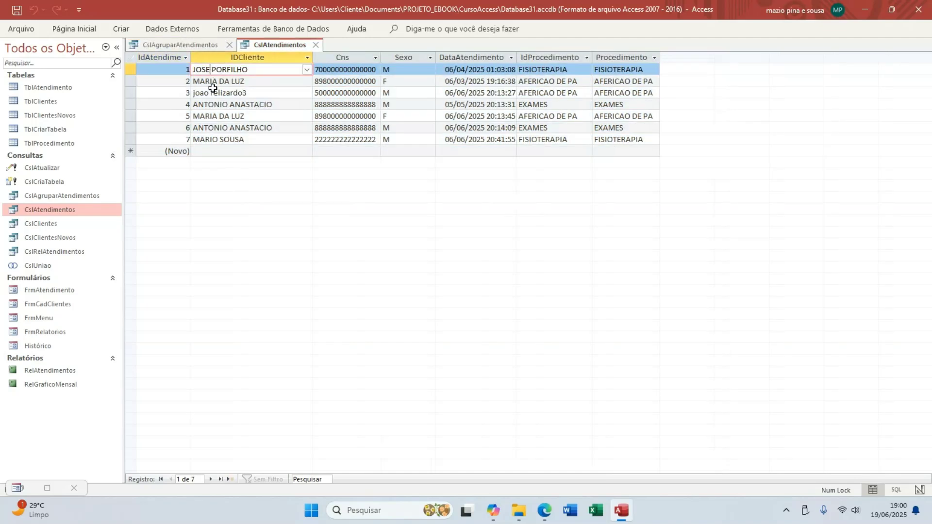
pyautogui.click(187, 46)
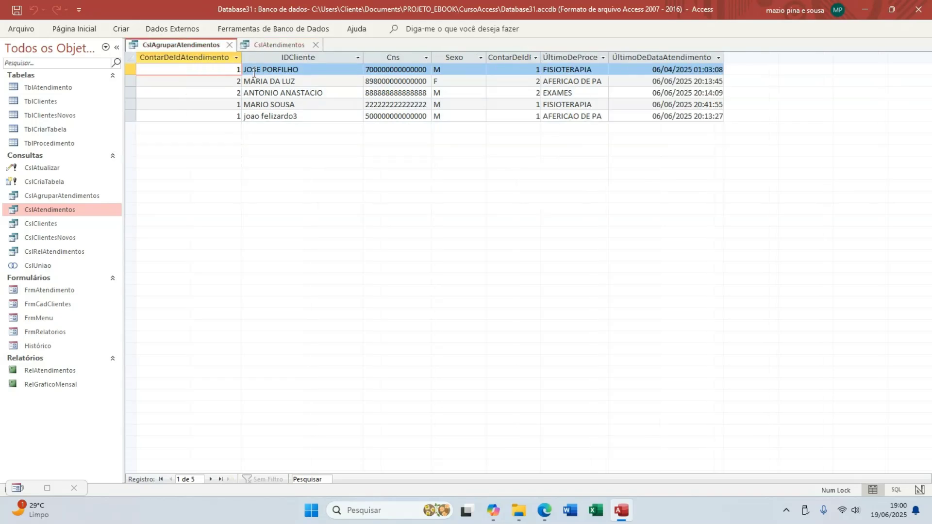
pyautogui.click(264, 45)
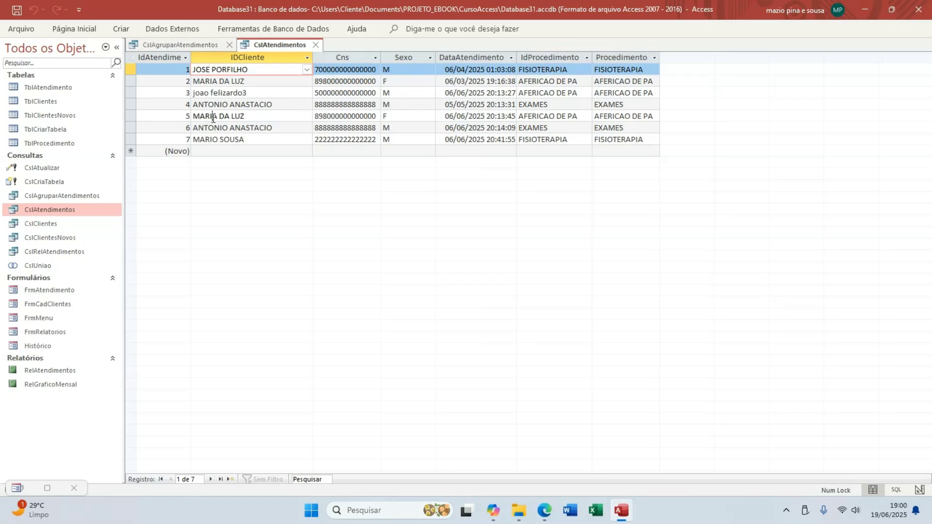
pyautogui.click(212, 116)
pyautogui.click(214, 82)
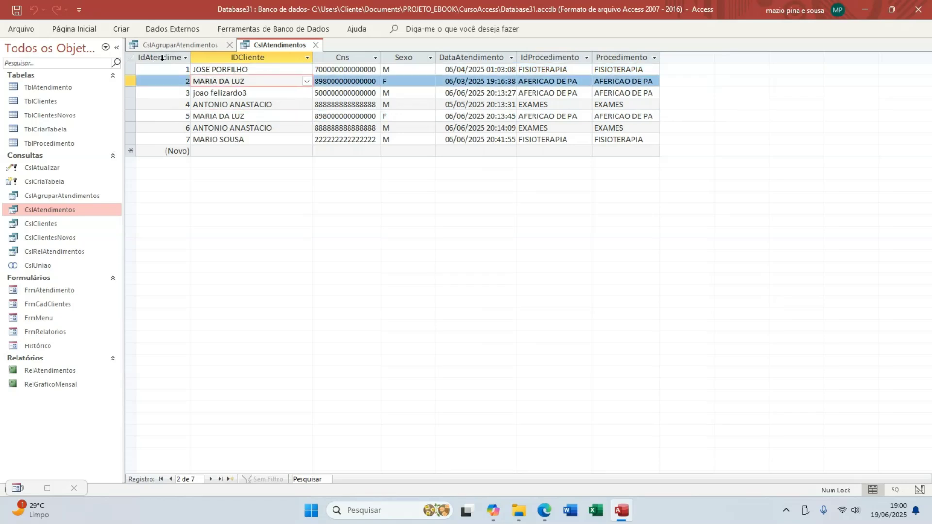
pyautogui.click(179, 45)
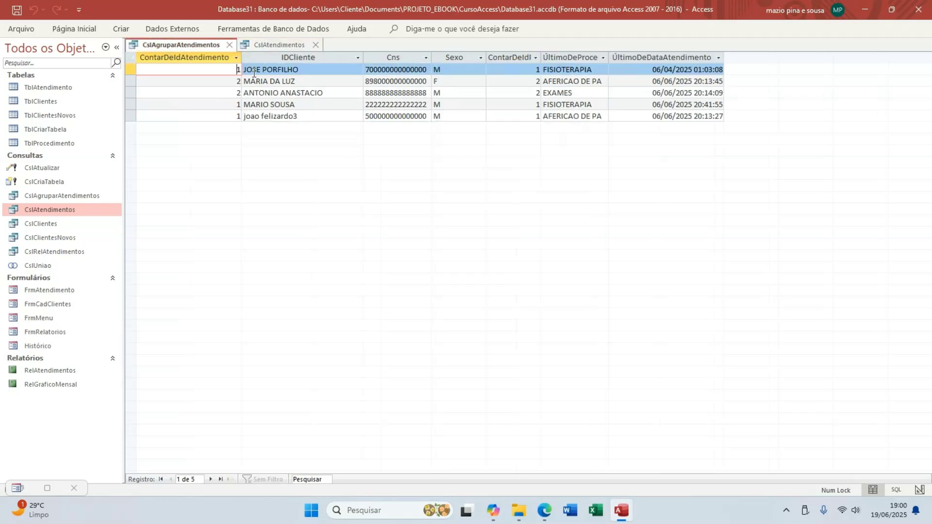
pyautogui.click(263, 48)
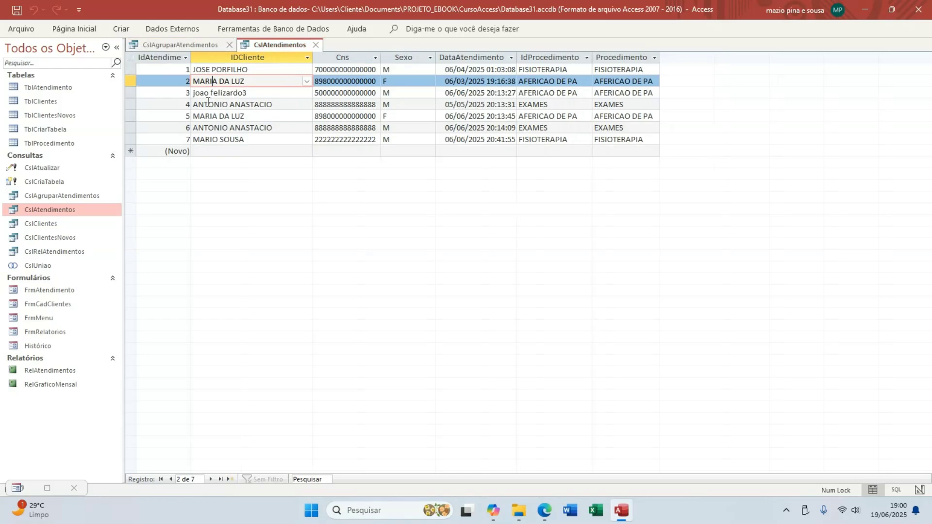
pyautogui.click(180, 47)
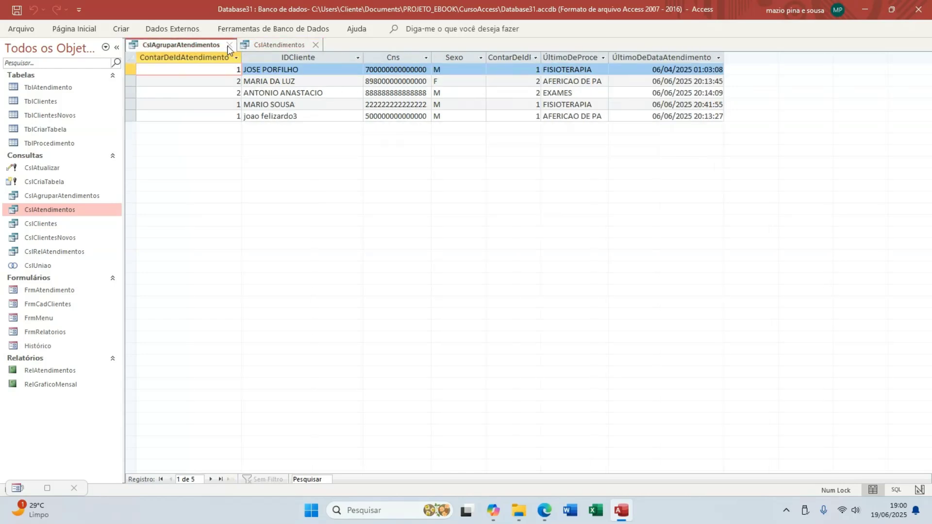
# Create a basic report from the CslAgruparAtendimentos query.
pyautogui.click(74, 31)
pyautogui.click(297, 211)
pyautogui.click(121, 31)
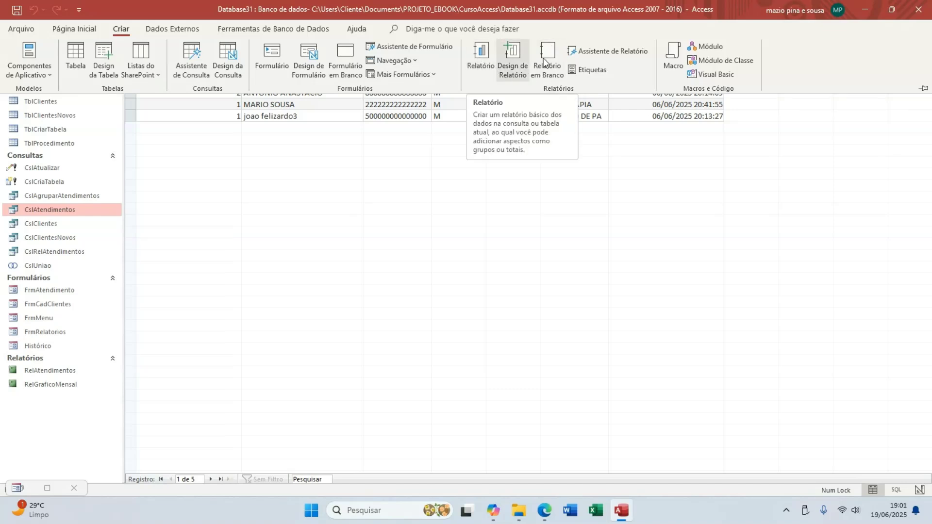
pyautogui.click(469, 66)
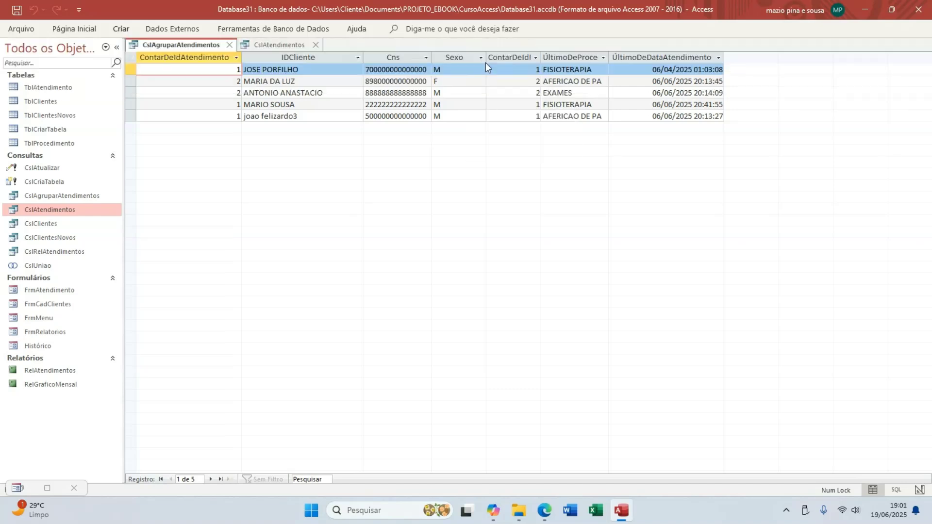
pyautogui.click(423, 292)
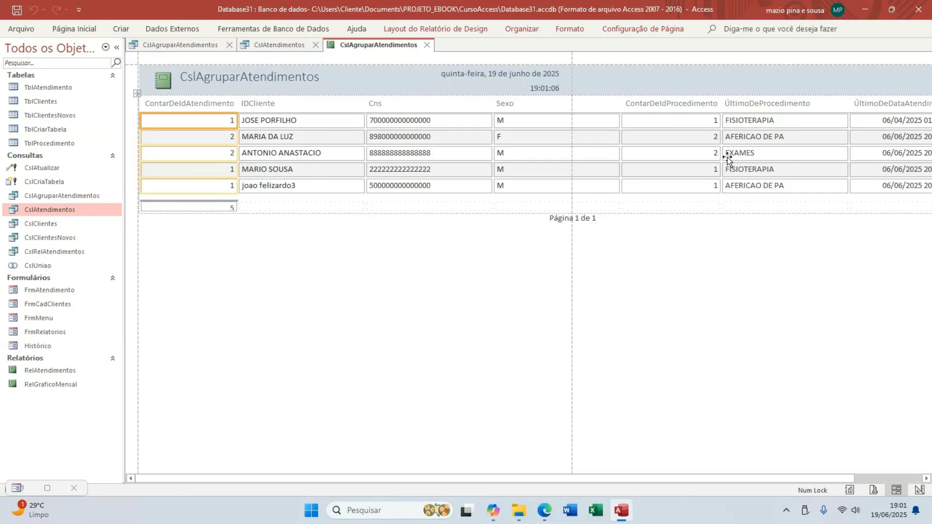
# Delete the ContarDeIdProcedimento values and their column heading from the report.
pyautogui.click(669, 149)
pyautogui.click(671, 117)
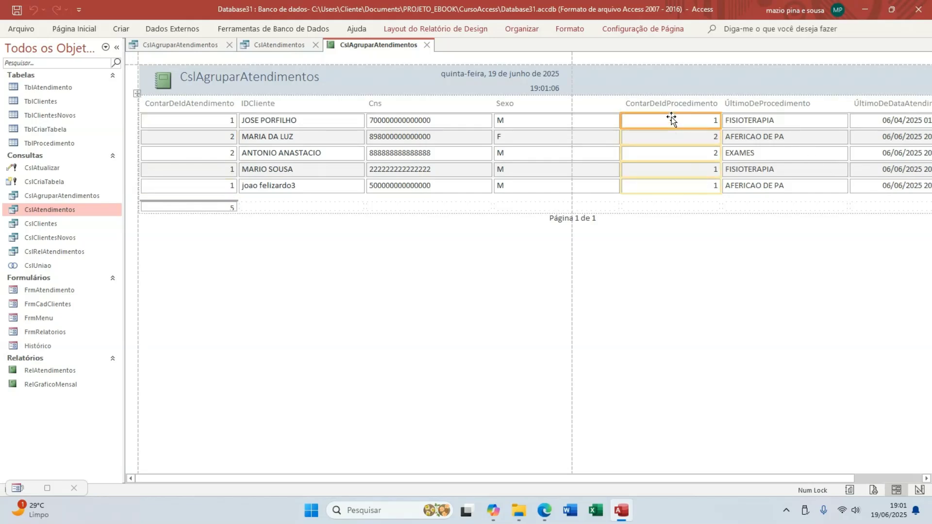
pyautogui.press('Delete')
pyautogui.click(684, 119)
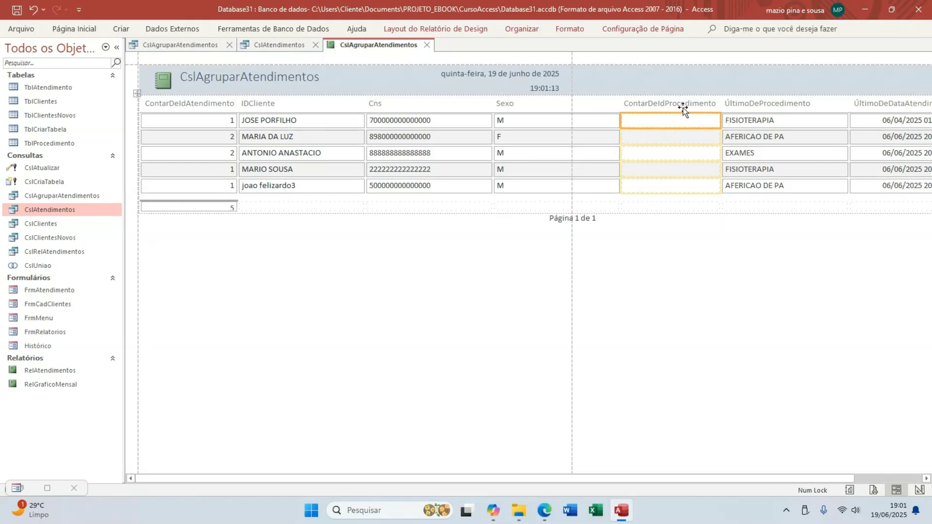
pyautogui.press('Delete')
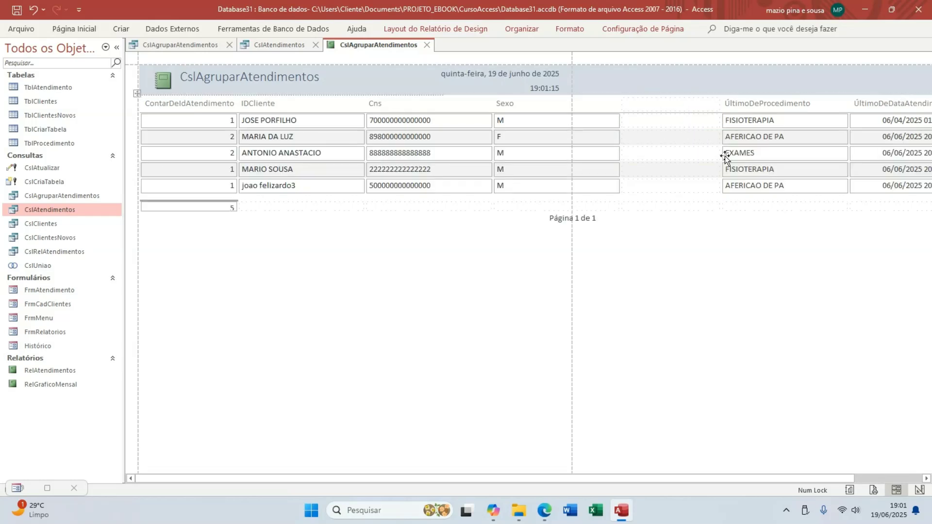
# Delete the ÚltimoDeDataAtendimento values from the report and close the report without saving it.
pyautogui.click(863, 156)
pyautogui.press('Delete')
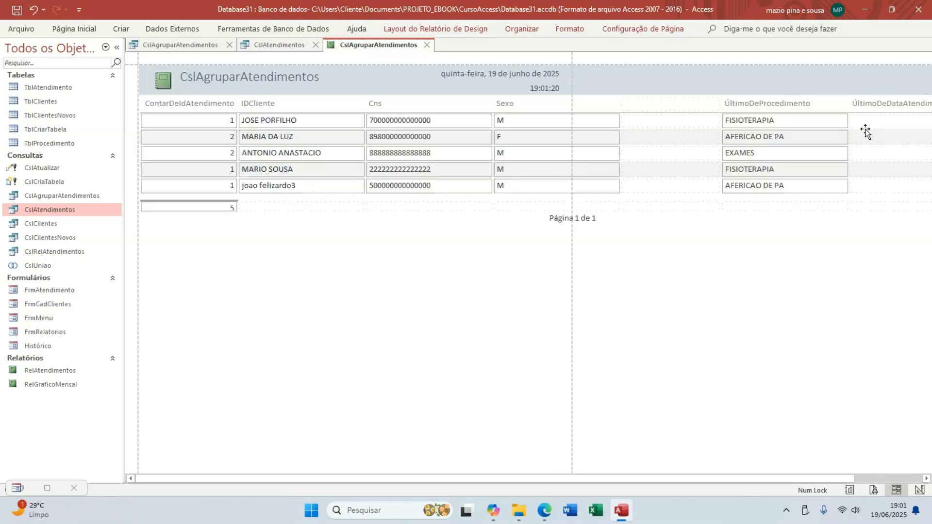
pyautogui.click(428, 44)
pyautogui.click(469, 287)
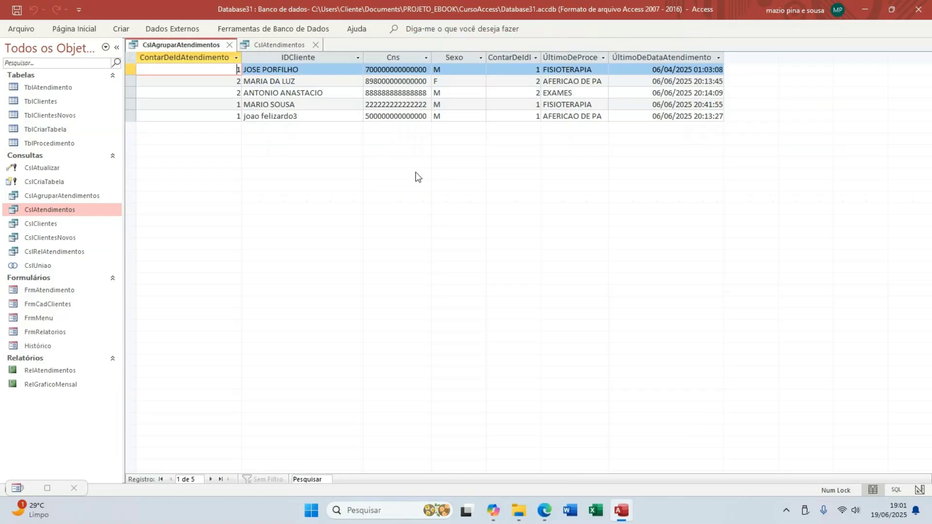
# Close the CslAtendimentos query and pin the ribbon so it stays displayed.
pyautogui.click(284, 45)
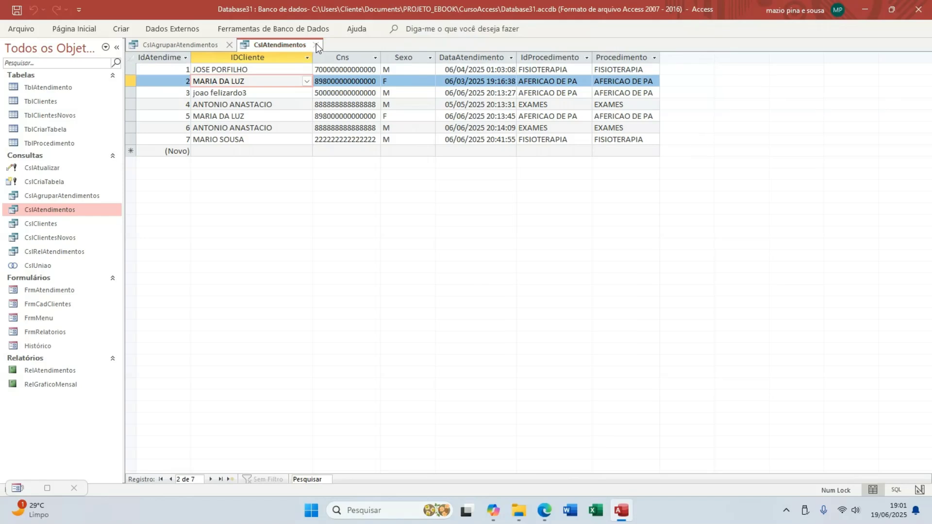
pyautogui.click(315, 44)
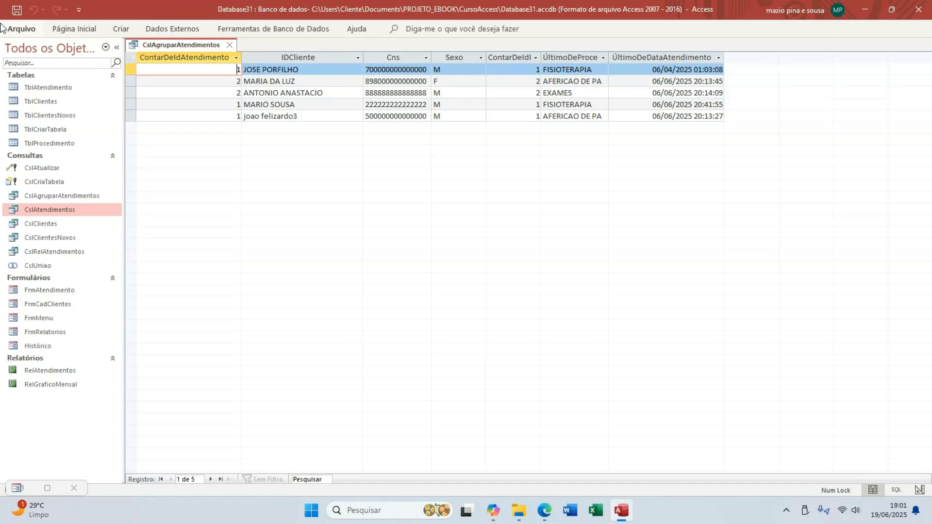
pyautogui.click(74, 29)
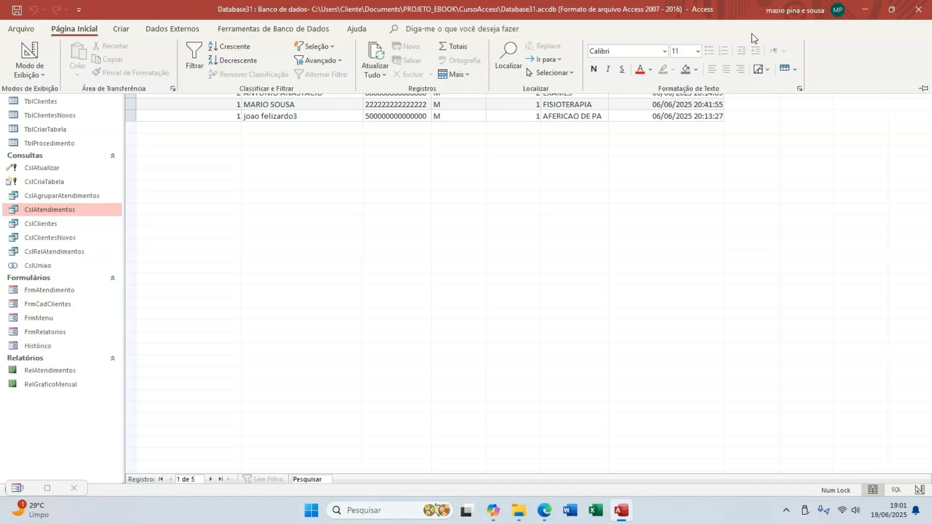
pyautogui.click(924, 88)
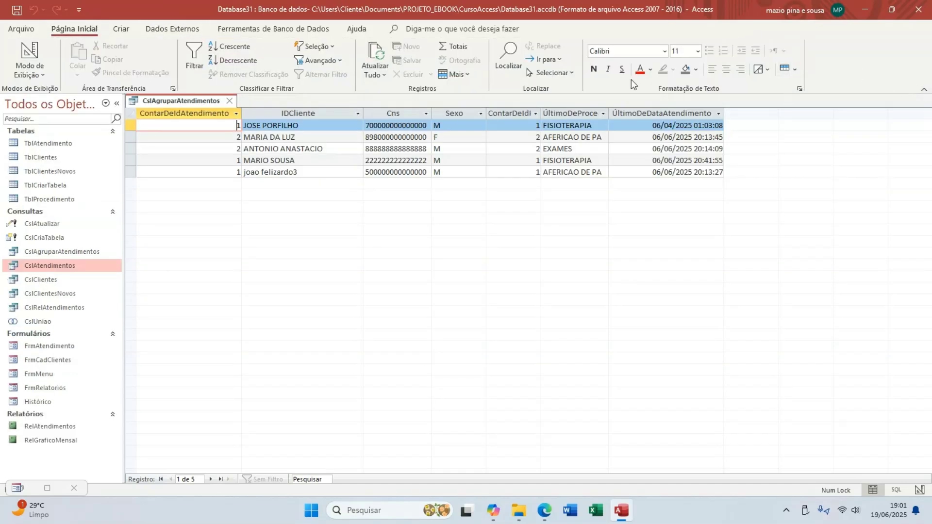
# Export the CslAgruparAtendimentos query as a PDF with the same name to the Área de Trabalho folder.
pyautogui.click(165, 31)
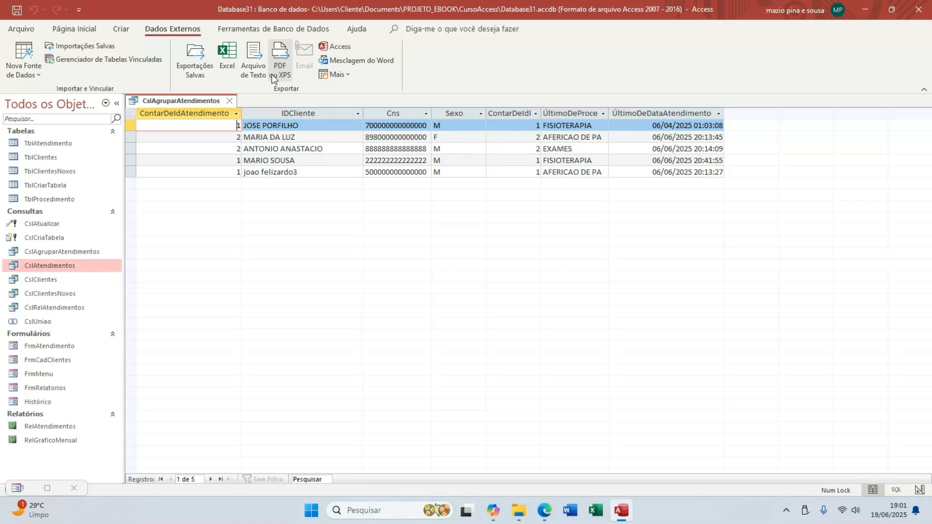
pyautogui.click(341, 77)
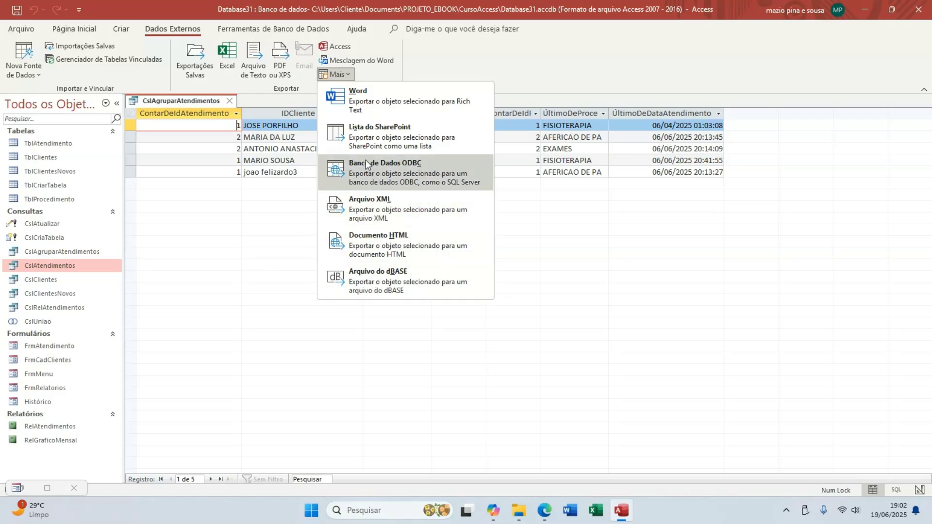
pyautogui.click(280, 62)
pyautogui.click(280, 63)
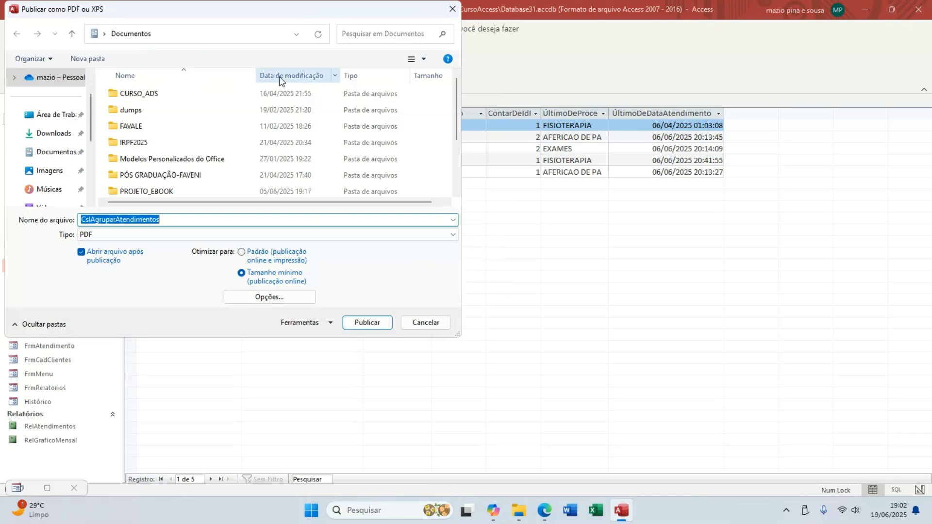
pyautogui.click(48, 116)
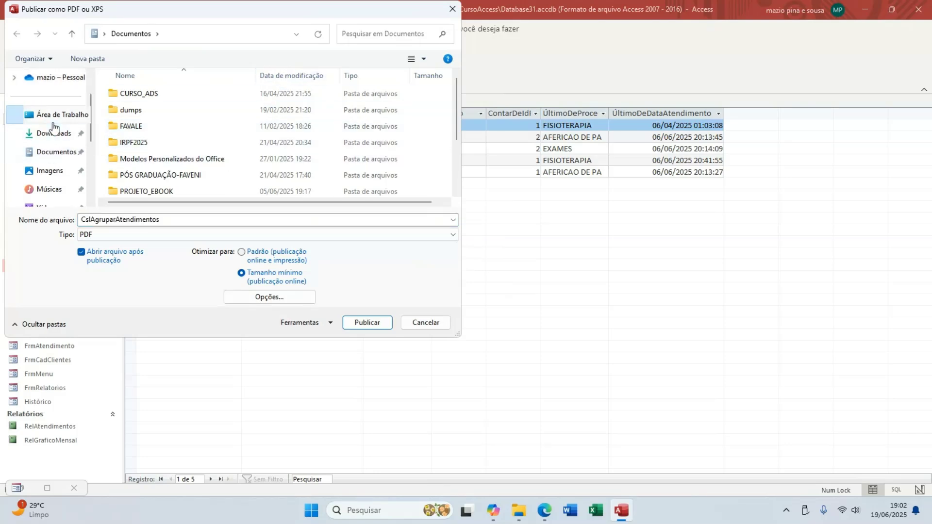
pyautogui.click(365, 323)
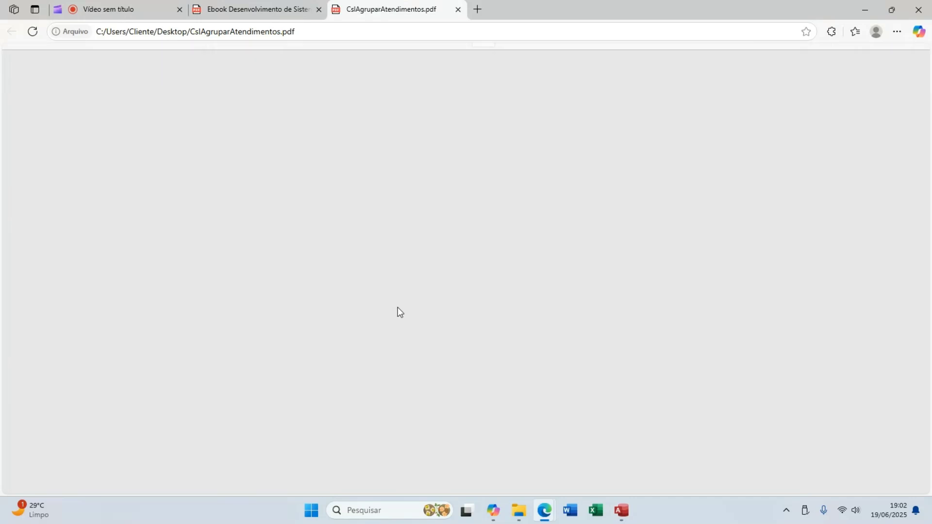
# Review both pages of the exported PDF, close it, and return to Access without saving the export steps.
pyautogui.scroll(-10, 481, 266)
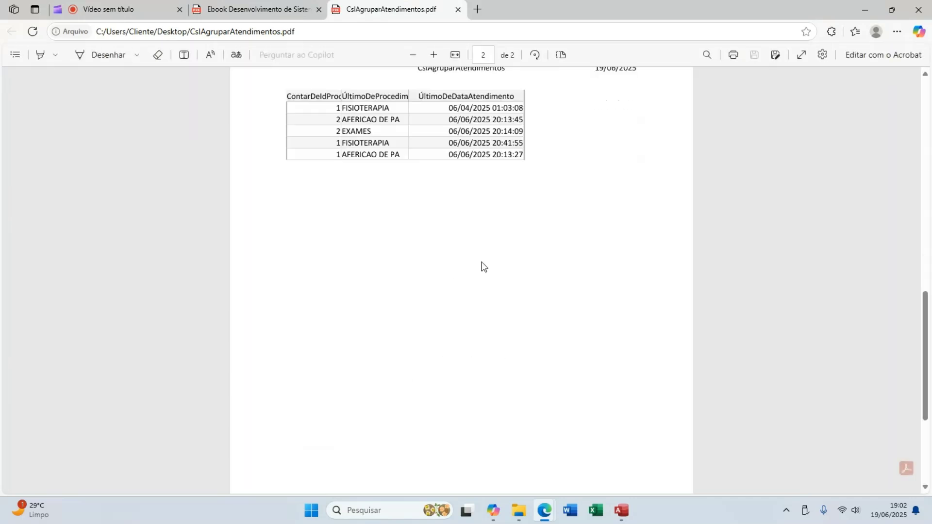
pyautogui.scroll(10, 480, 266)
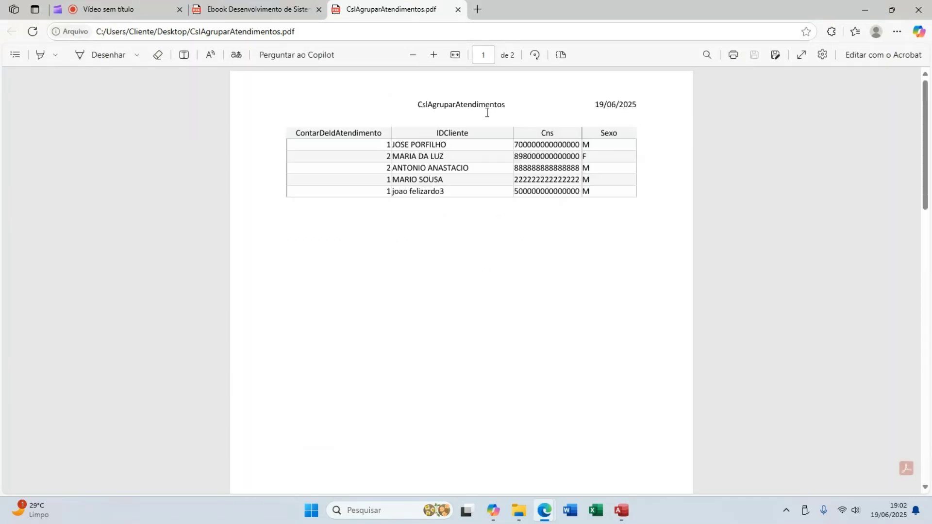
pyautogui.scroll(-6, 498, 187)
pyautogui.scroll(-6, 500, 192)
pyautogui.scroll(2, 498, 194)
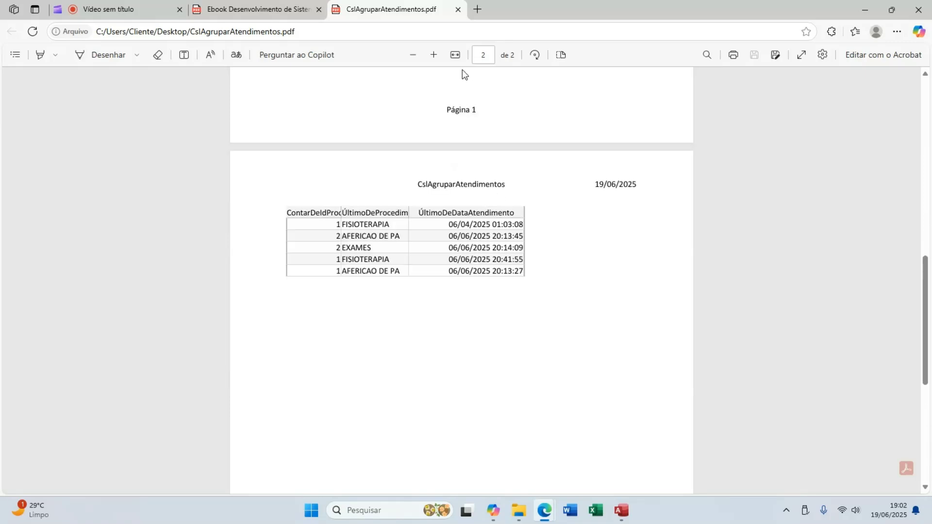
pyautogui.click(457, 9)
pyautogui.click(621, 510)
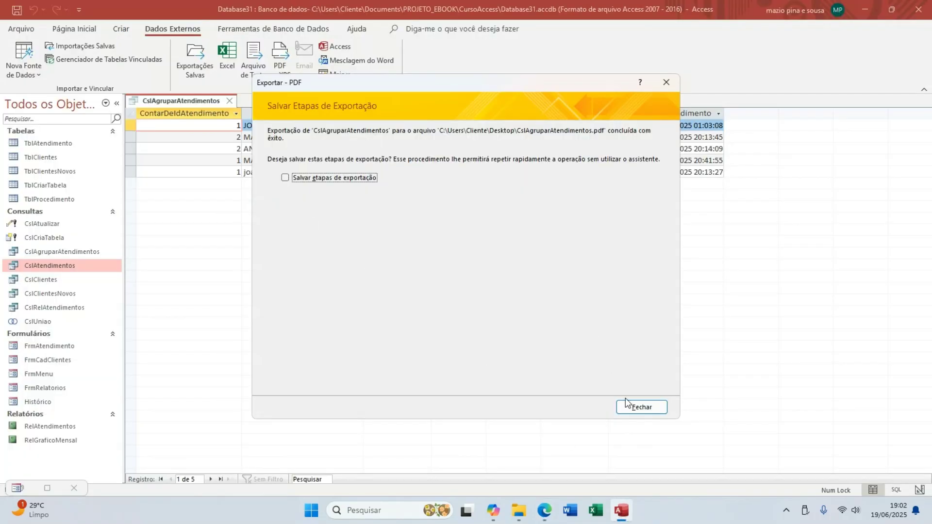
pyautogui.click(642, 407)
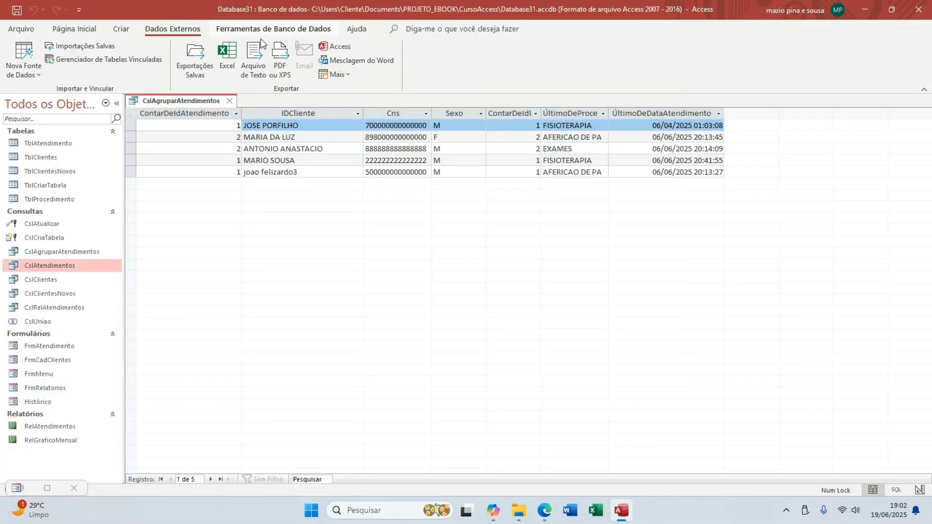
# Show the CslAgruparAtendimentos query in print preview and set its page orientation to landscape.
pyautogui.click(280, 63)
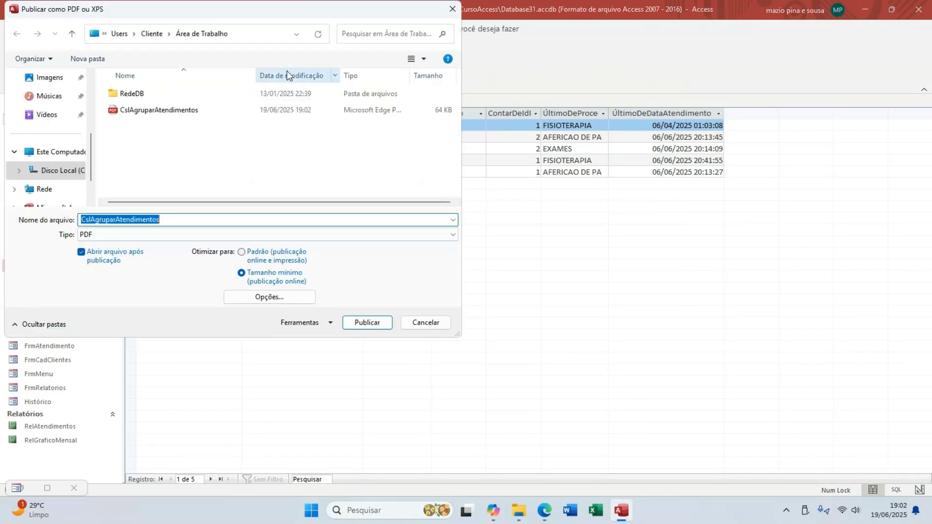
pyautogui.click(454, 11)
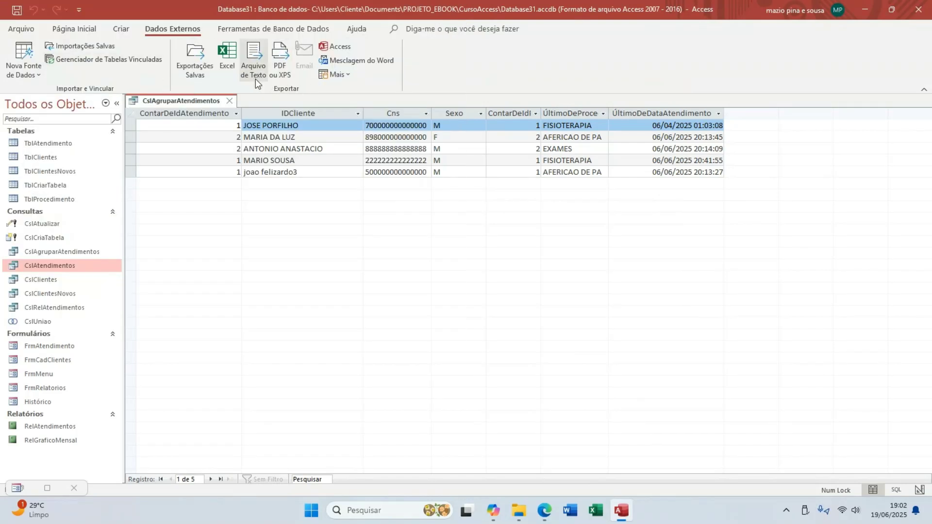
pyautogui.click(21, 28)
pyautogui.click(45, 212)
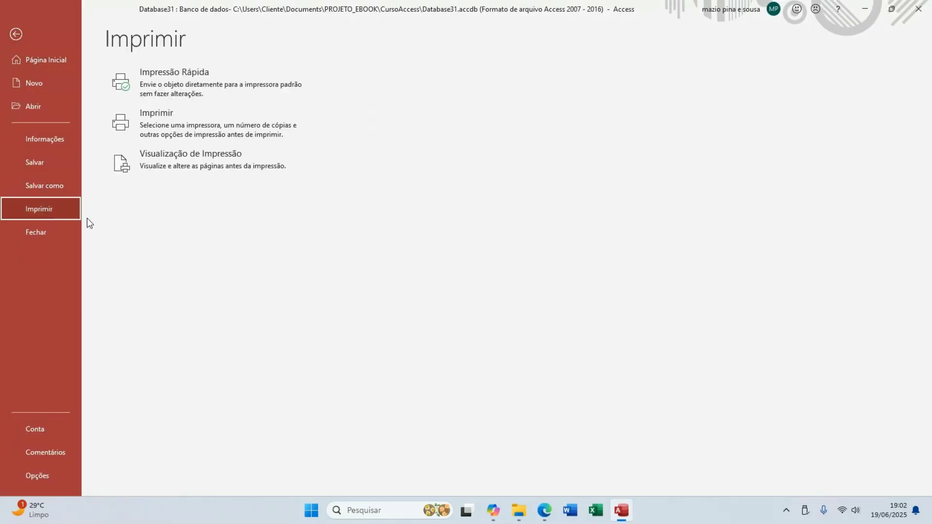
pyautogui.click(238, 175)
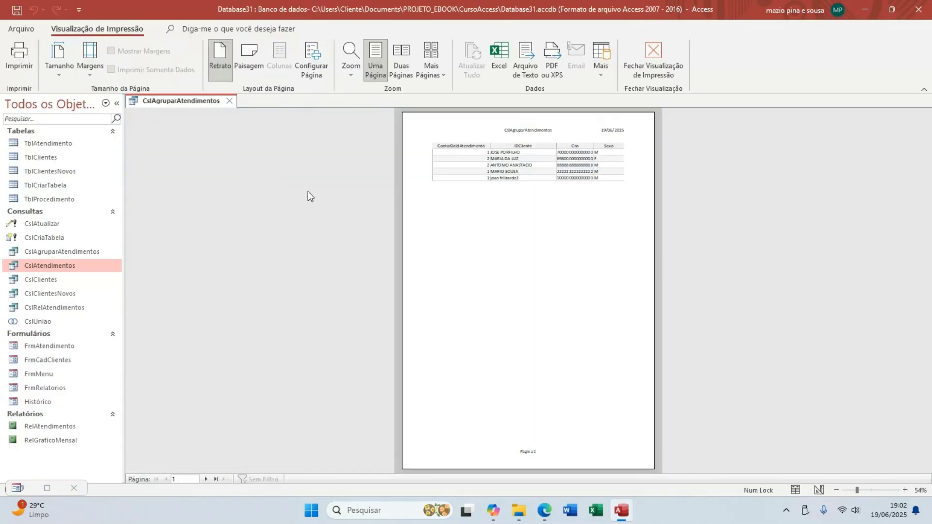
pyautogui.click(245, 61)
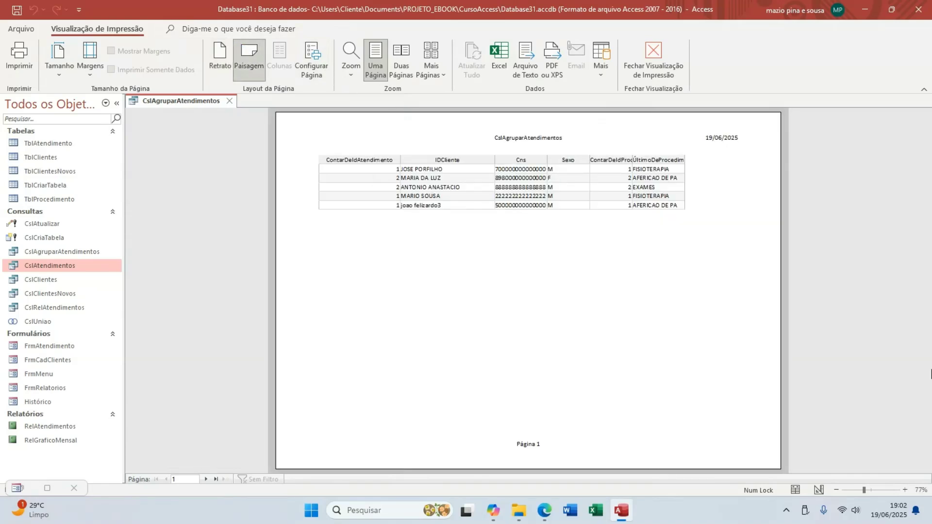
# Export the landscape page layout as a PDF, replacing the existing CslAgruparAtendimentos file in Área de Trabalho.
pyautogui.click(552, 62)
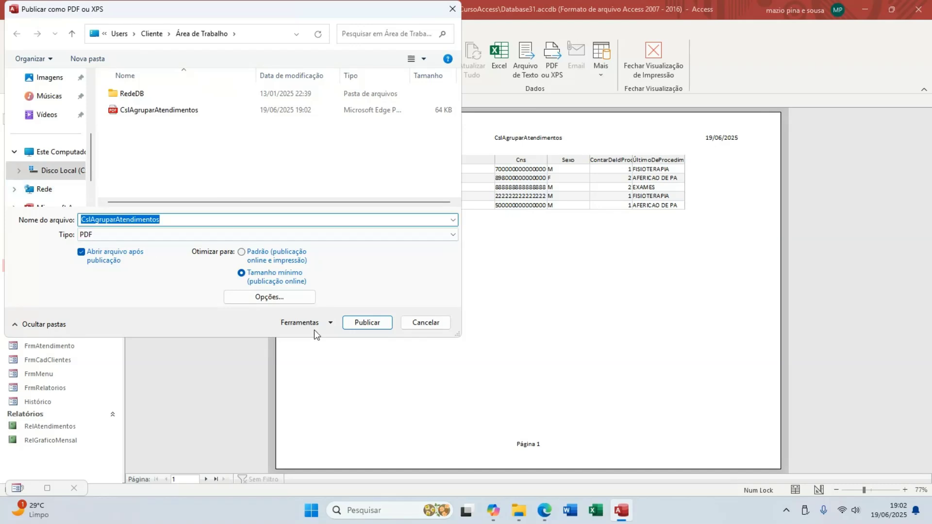
pyautogui.click(362, 324)
pyautogui.click(495, 255)
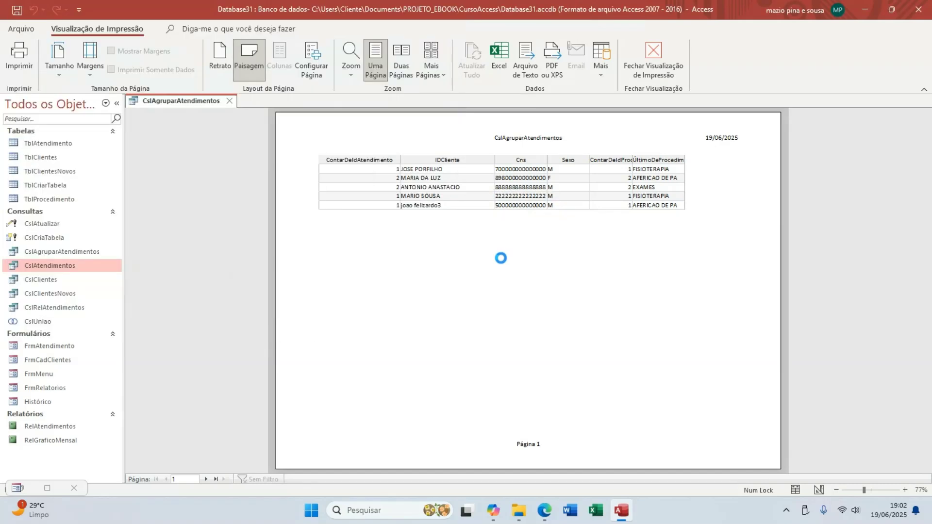
# Review the landscape PDF, close it, and return to the query datasheet in Access without saving the export steps.
pyautogui.scroll(-3, 516, 176)
pyautogui.scroll(10, 505, 177)
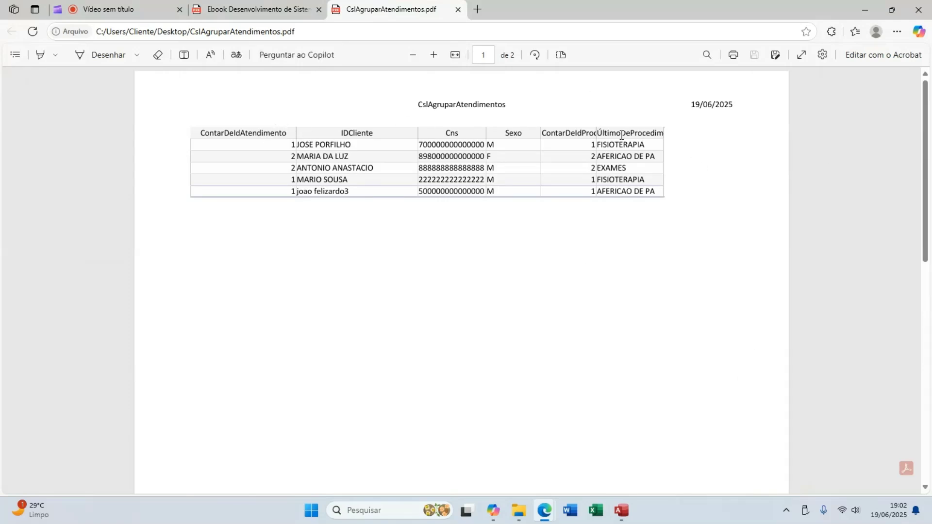
pyautogui.click(458, 10)
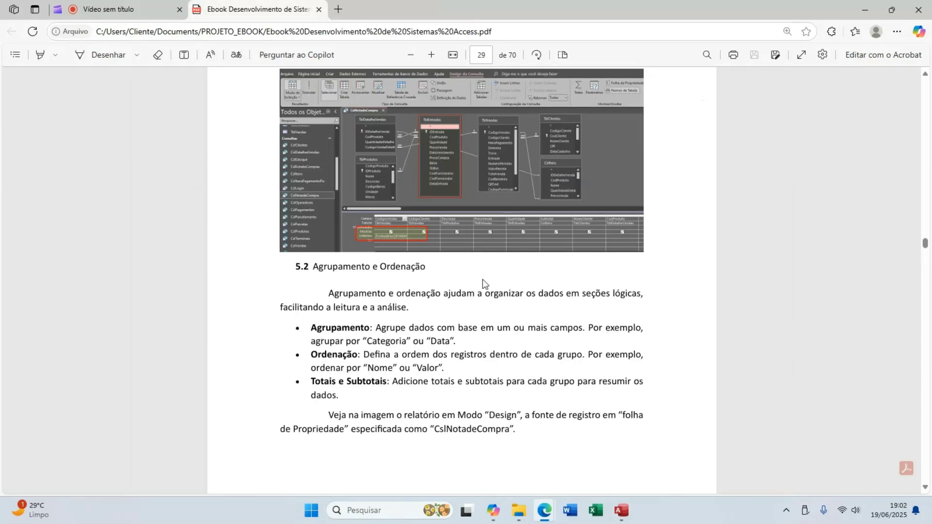
pyautogui.hotkey('alt', 'Tab')
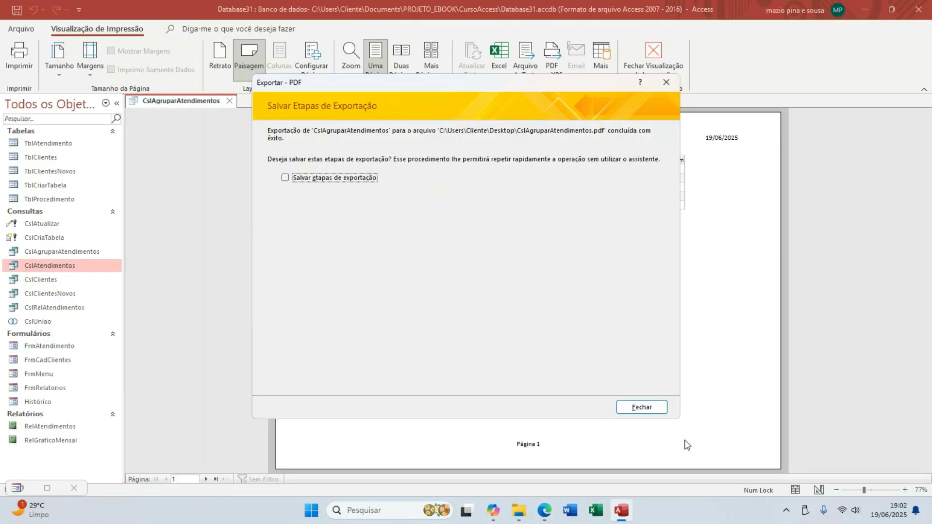
pyautogui.click(646, 408)
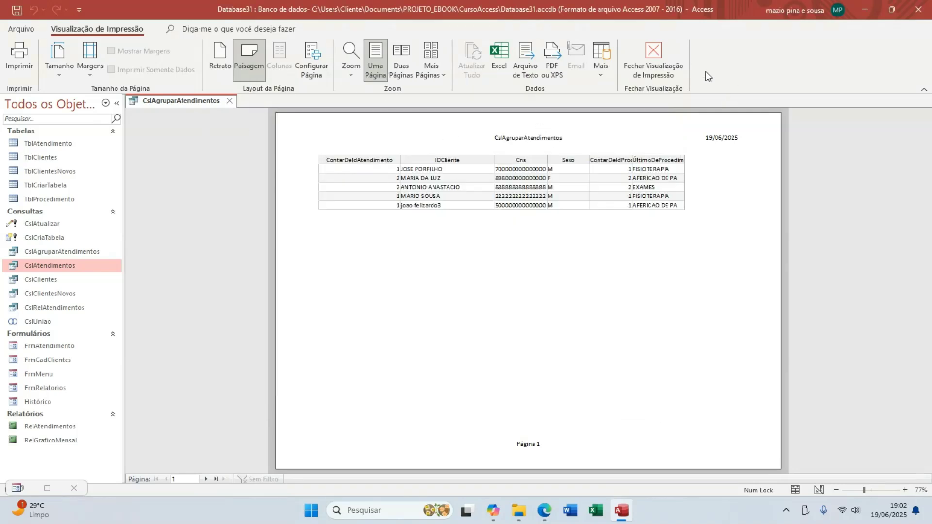
pyautogui.click(661, 66)
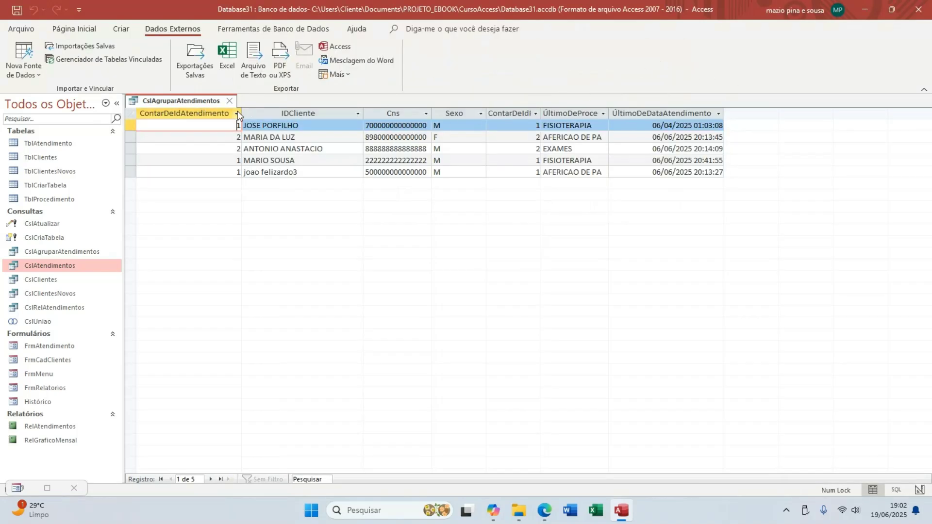
# Narrow the ContarDeIdAtendimento column and refit its width to the heading.
pyautogui.moveTo(242, 112); pyautogui.dragTo(191, 113)
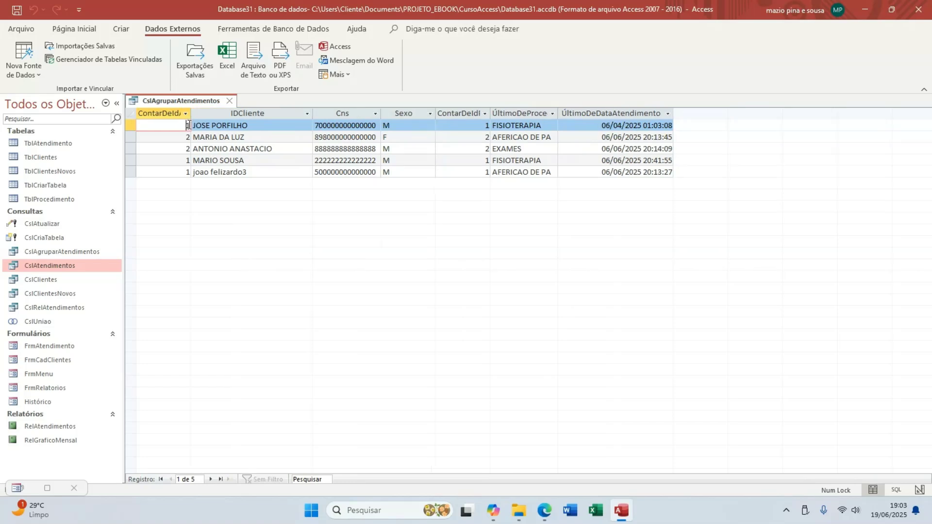
pyautogui.doubleClick(192, 109)
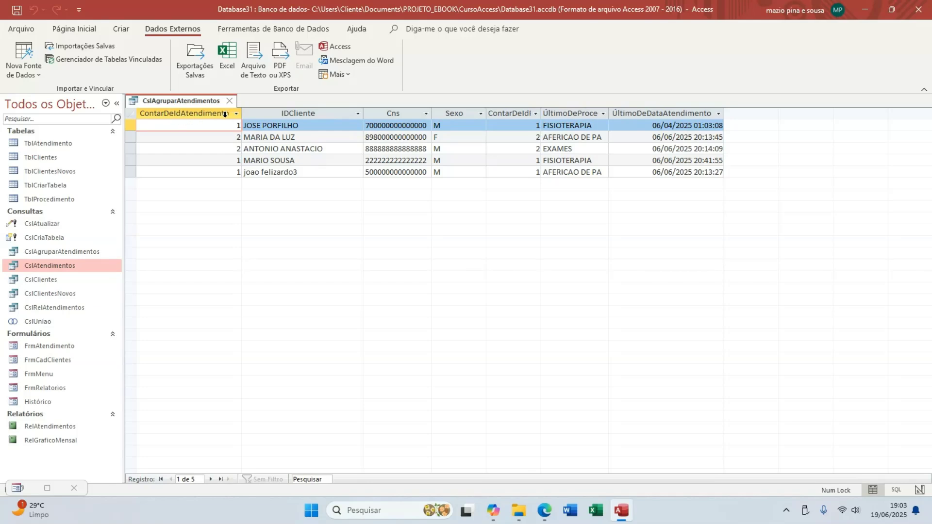
# In the query's design, add the alias NºdeAtendimentos to the IdAtendimento count field using the expression builder.
pyautogui.click(68, 29)
pyautogui.click(30, 56)
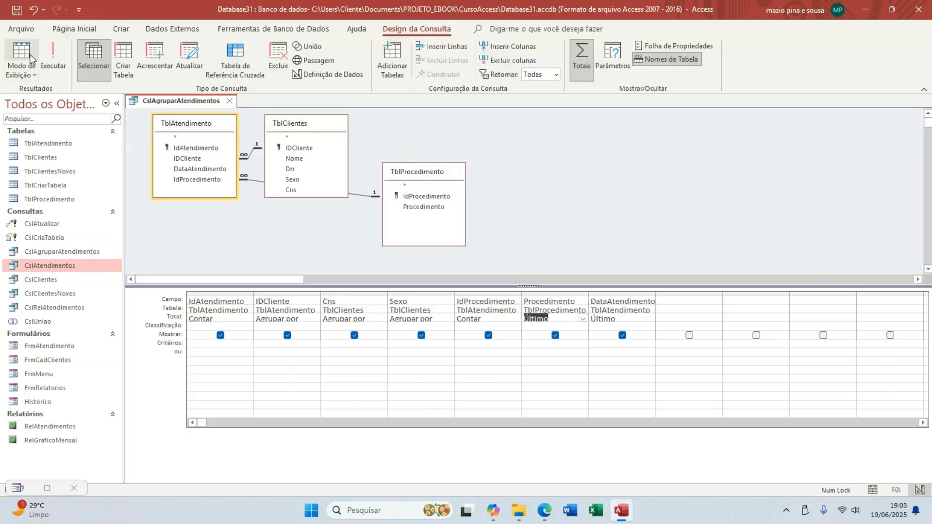
pyautogui.click(189, 302)
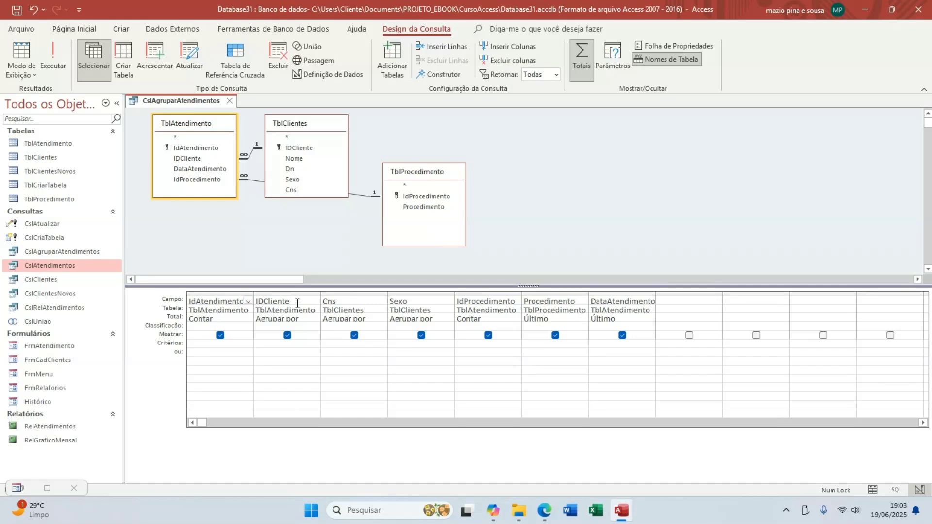
pyautogui.click(418, 74)
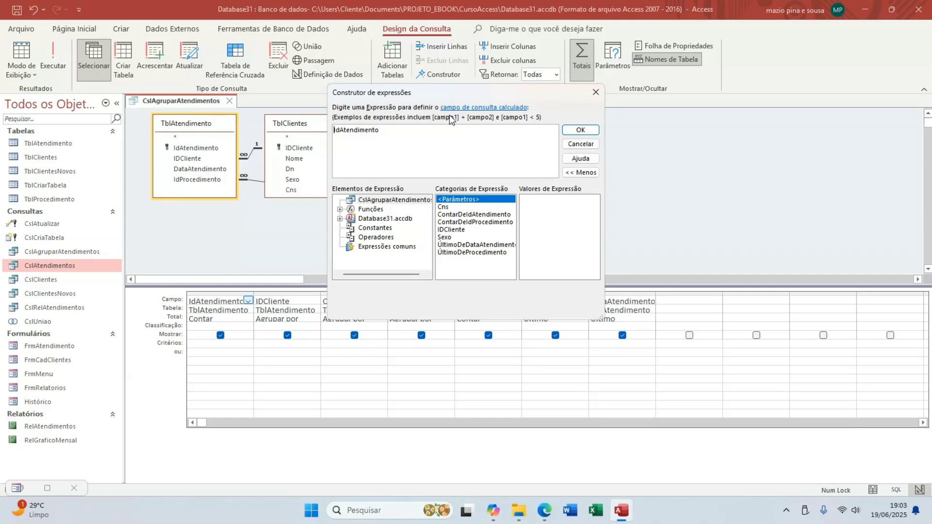
pyautogui.write('N°de|Ate')
pyautogui.press('BackSpace')
pyautogui.press('BackSpace')
pyautogui.press('BackSpace')
pyautogui.write('Atendi')
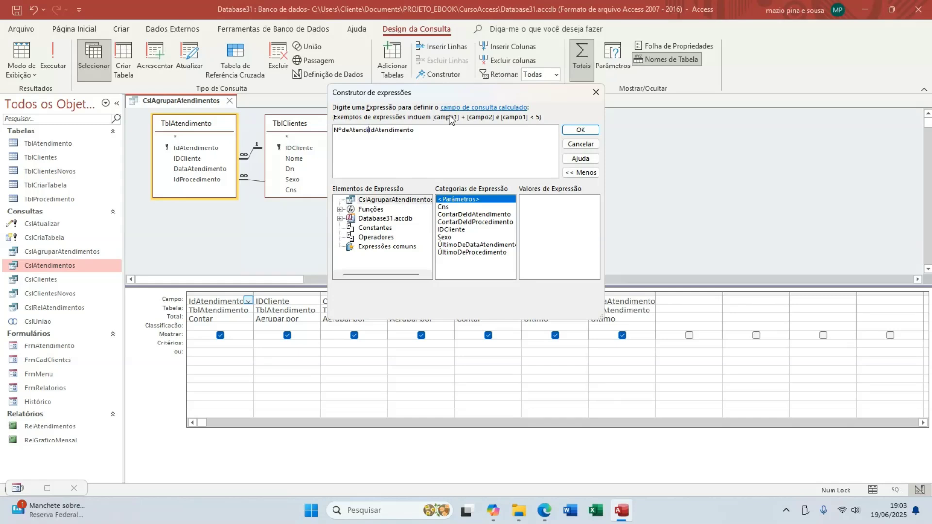
pyautogui.write('mentos:')
pyautogui.click(581, 130)
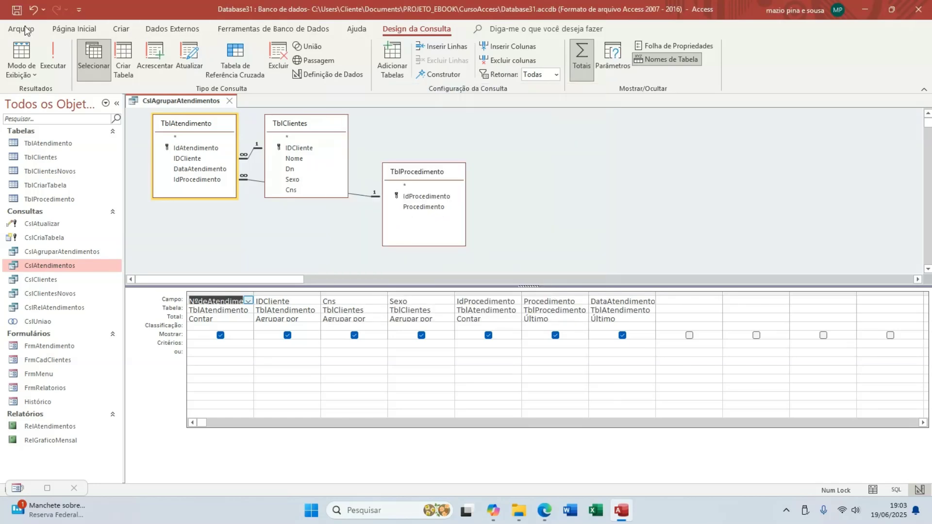
# Run the query to show its datasheet, and close CslAgruparAtendimentos saving the design changes.
pyautogui.click(44, 49)
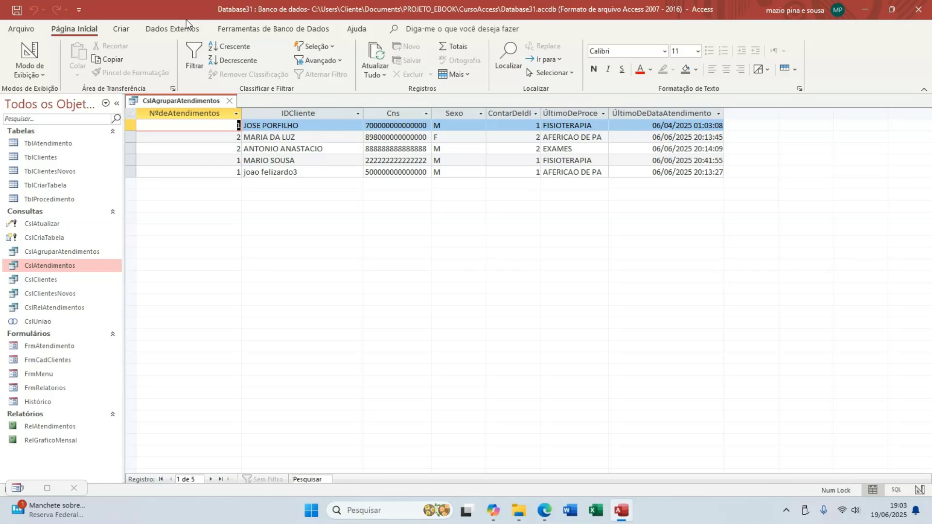
pyautogui.click(158, 28)
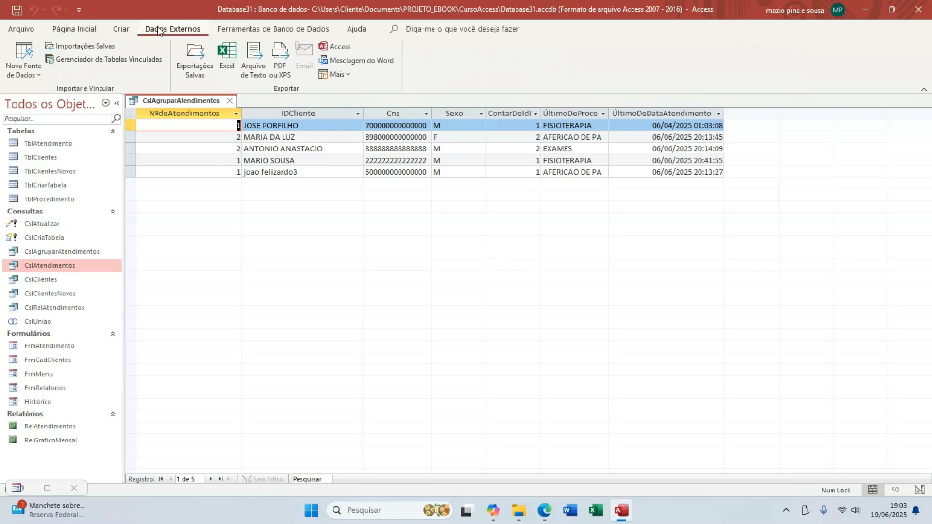
pyautogui.click(337, 74)
pyautogui.click(235, 30)
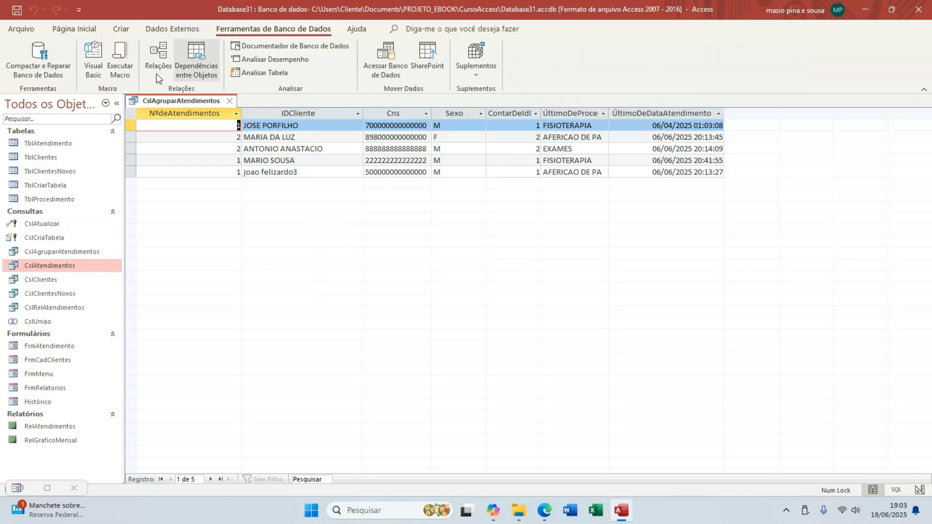
pyautogui.click(229, 101)
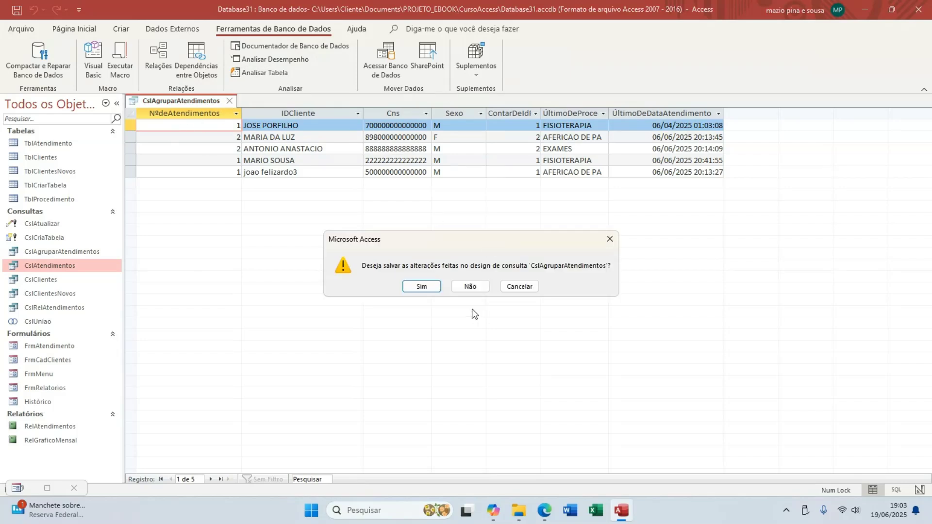
pyautogui.click(422, 288)
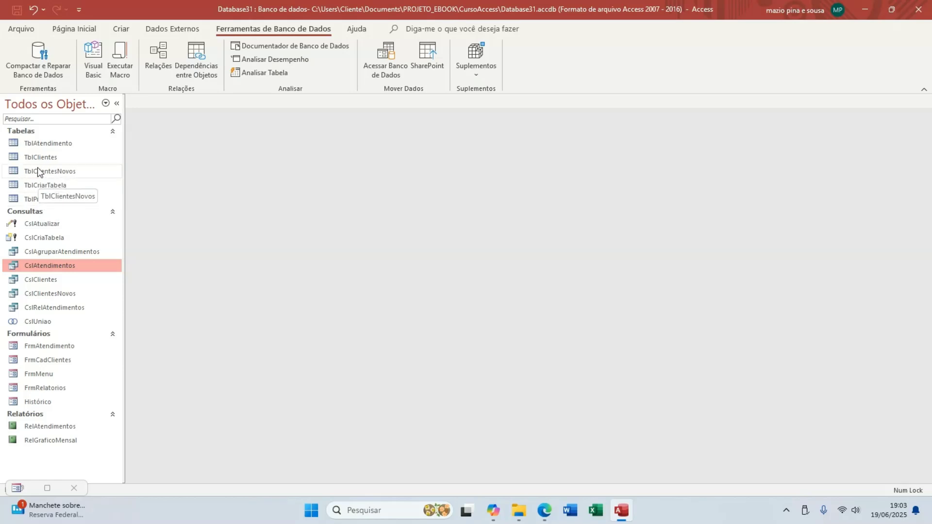
pyautogui.click(36, 145)
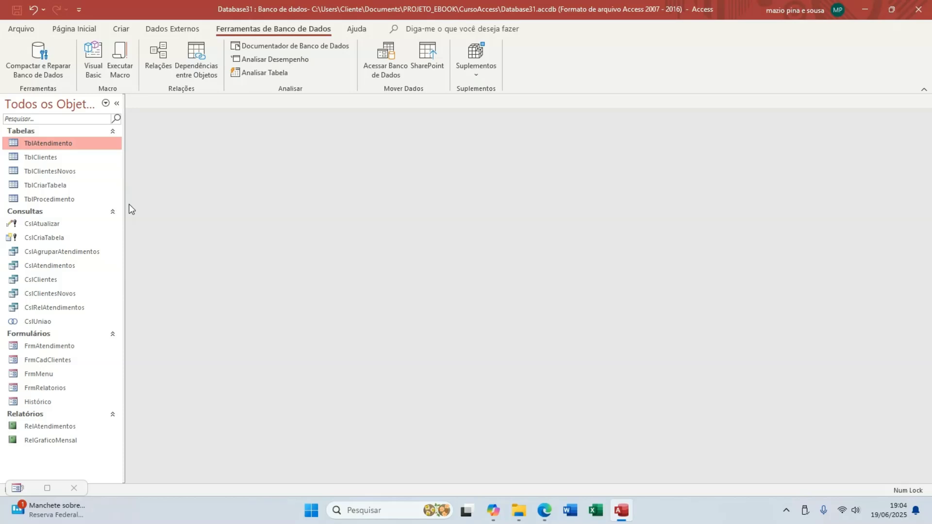
pyautogui.hotkey('shift', 'Down')
pyautogui.hotkey('shift', 'Down')
pyautogui.hotkey('shift', 'Down')
pyautogui.hotkey('shift', 'Down')
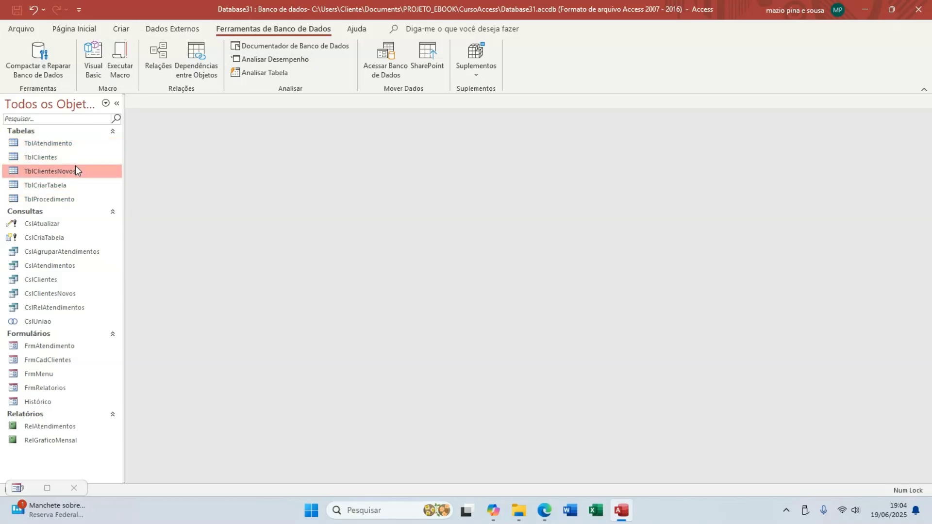
# Split the database with the database splitter, saving the back-end file as Database31_be in Área de Trabalho.
pyautogui.click(63, 143)
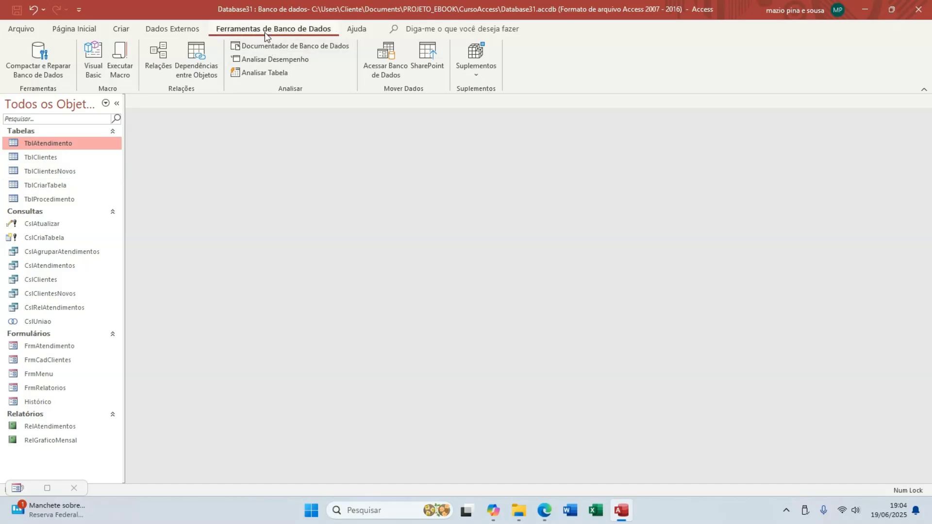
pyautogui.click(387, 73)
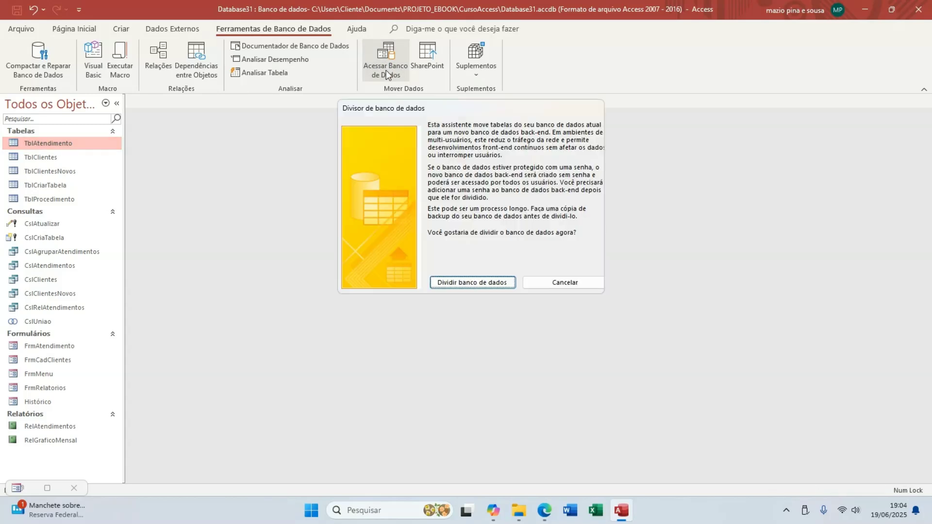
pyautogui.click(459, 284)
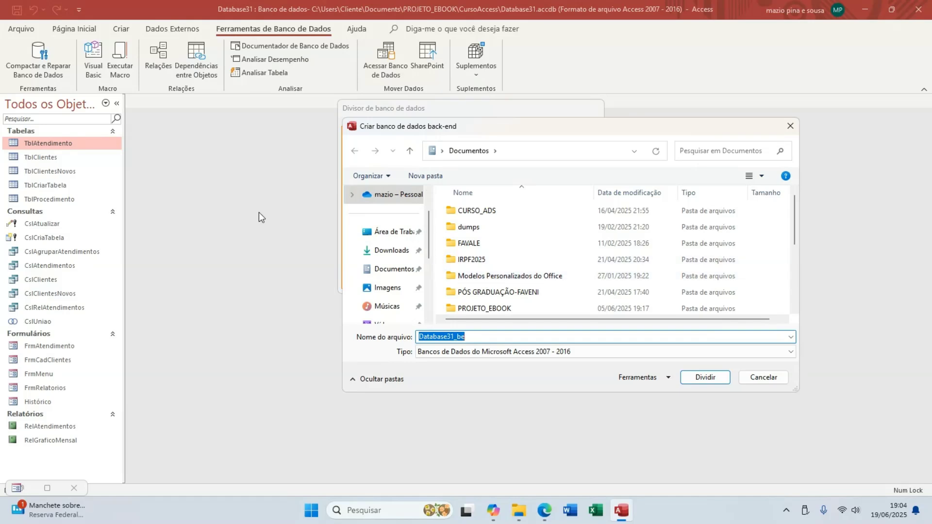
pyautogui.click(394, 233)
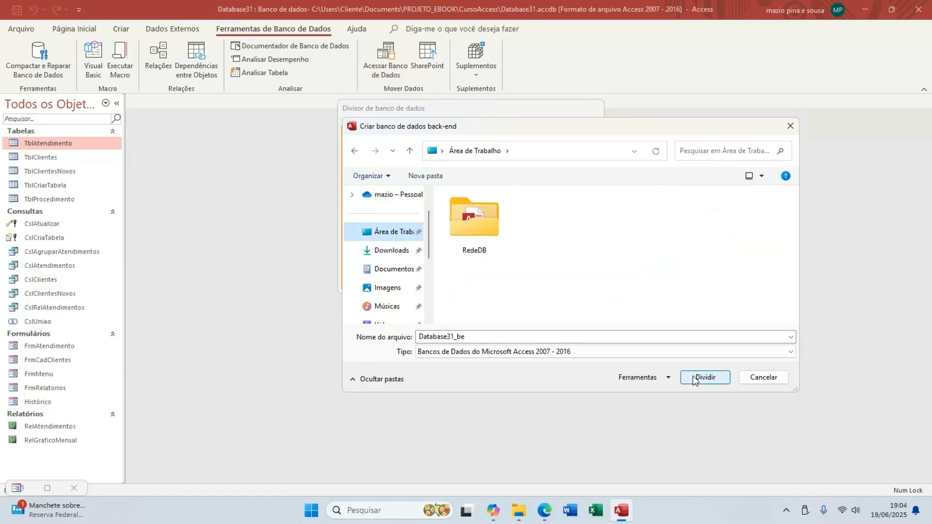
pyautogui.scroll(-3, 364, 320)
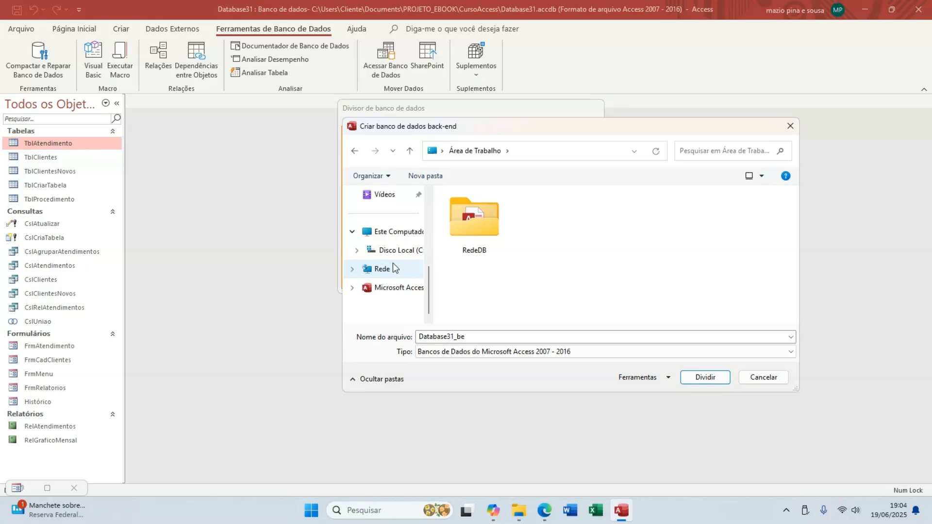
pyautogui.scroll(3, 395, 268)
pyautogui.scroll(-3, 394, 270)
pyautogui.scroll(2, 391, 271)
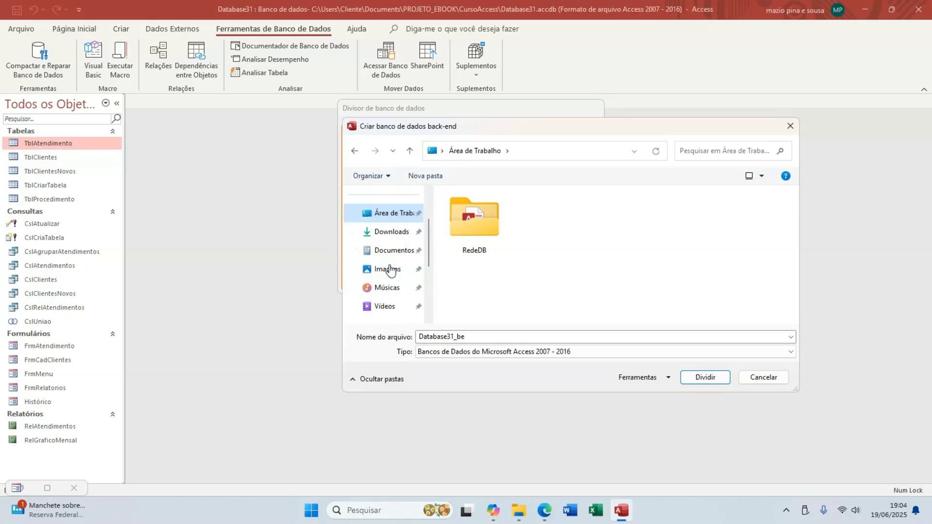
pyautogui.scroll(2, 391, 270)
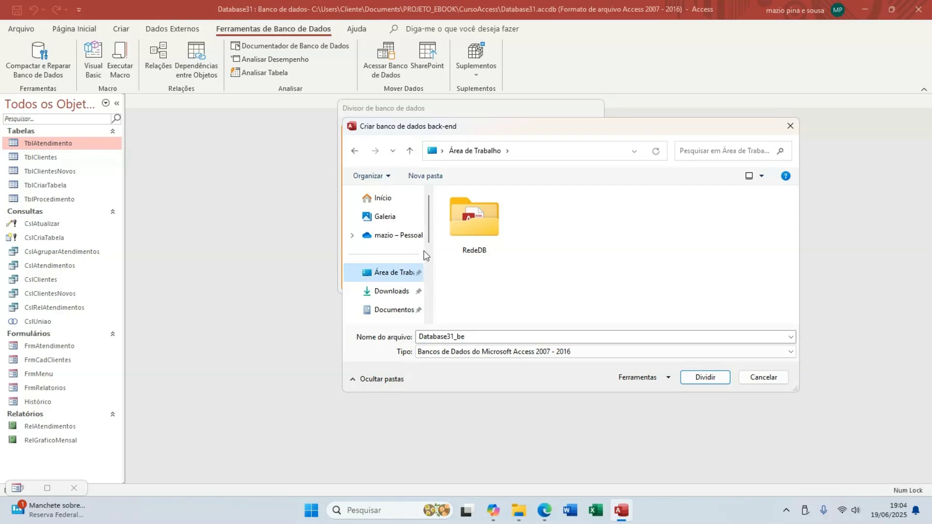
pyautogui.click(705, 383)
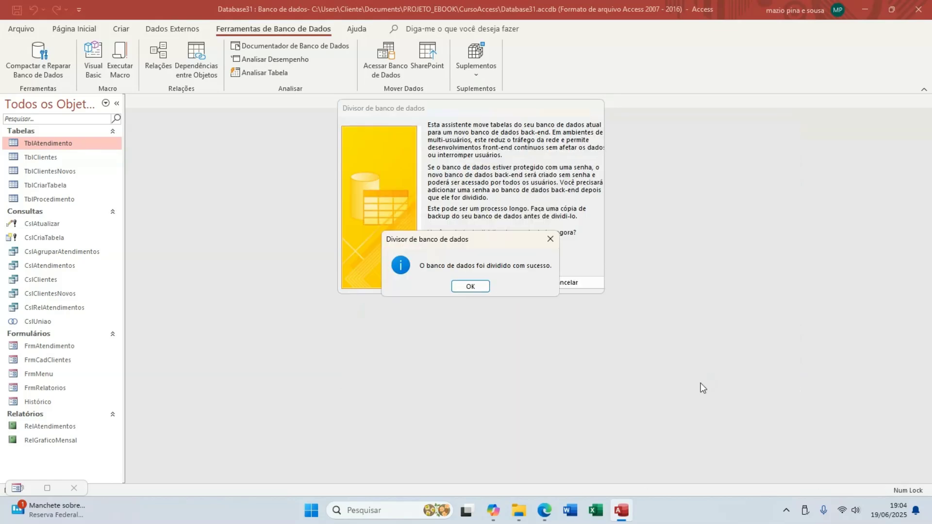
pyautogui.click(467, 286)
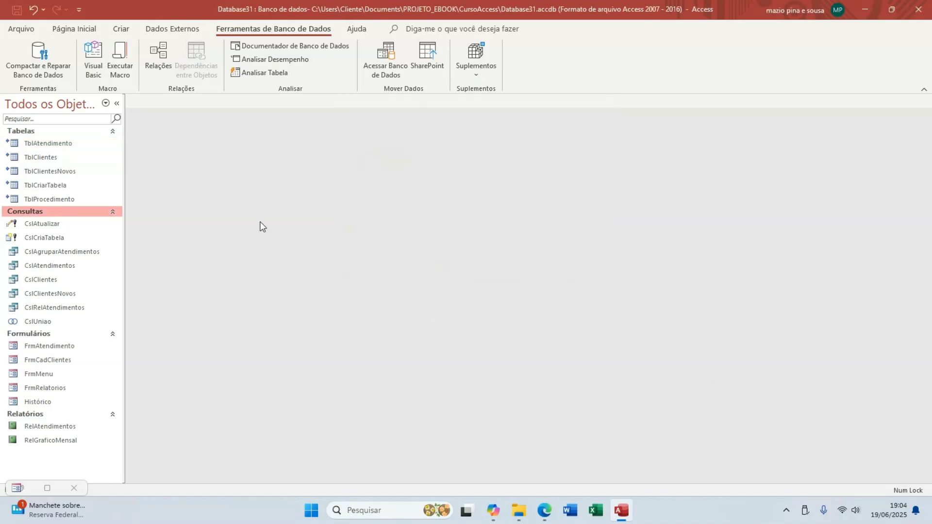
# Find the Database31_be file in Área de Trabalho in File Explorer and open it in Access to examine its tables.
pyautogui.click(43, 144)
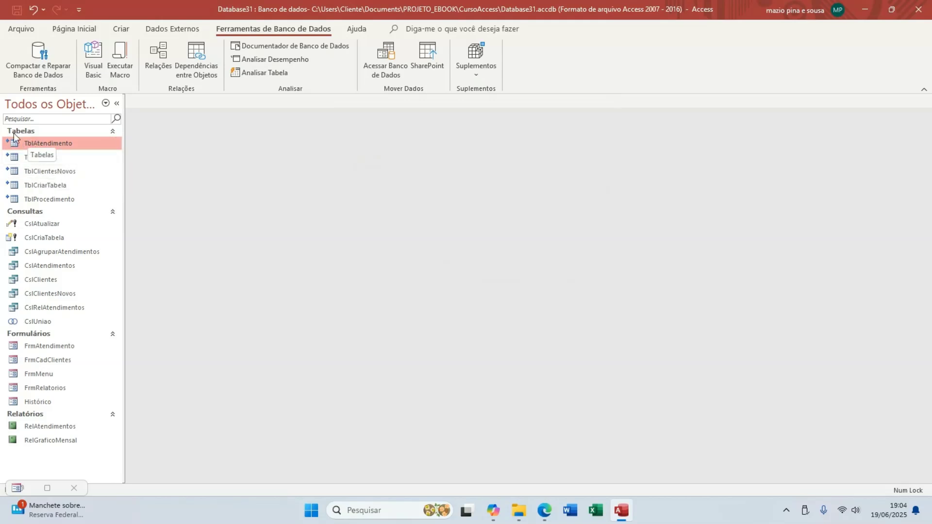
pyautogui.click(519, 510)
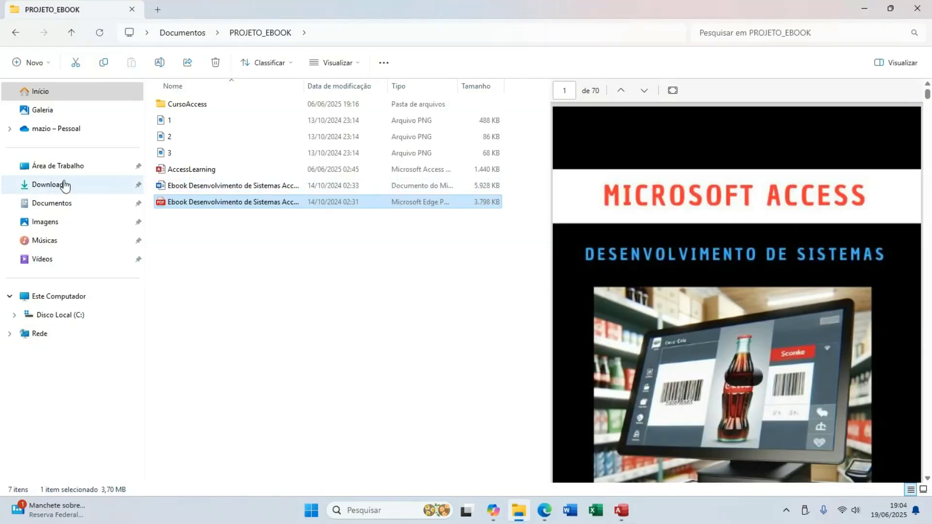
pyautogui.click(62, 167)
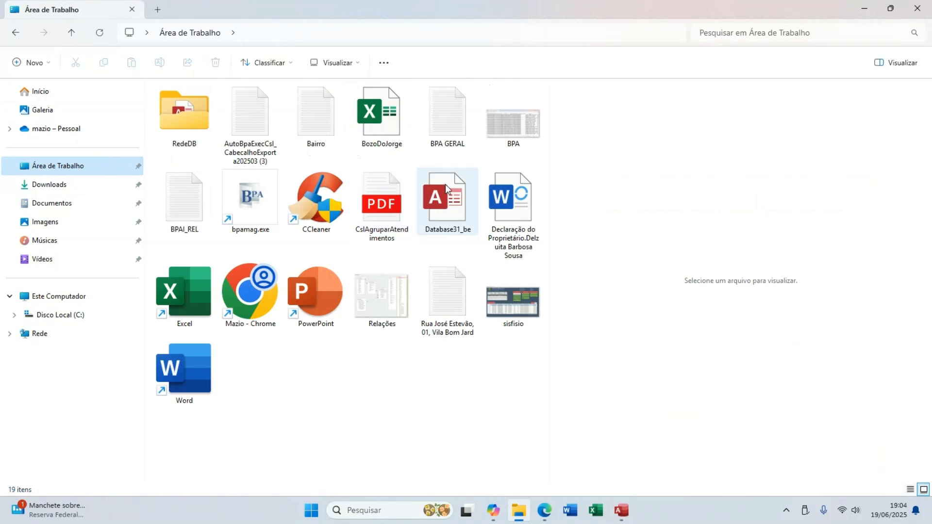
pyautogui.click(449, 218)
pyautogui.doubleClick(449, 218)
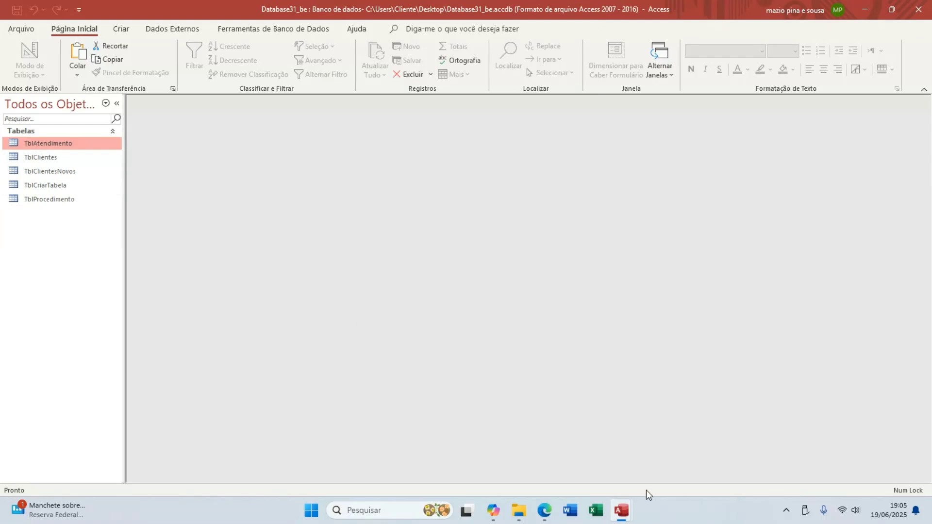
# Switch back to the Database31 front-end and close the FrmRelatorios form.
pyautogui.moveTo(622, 510)
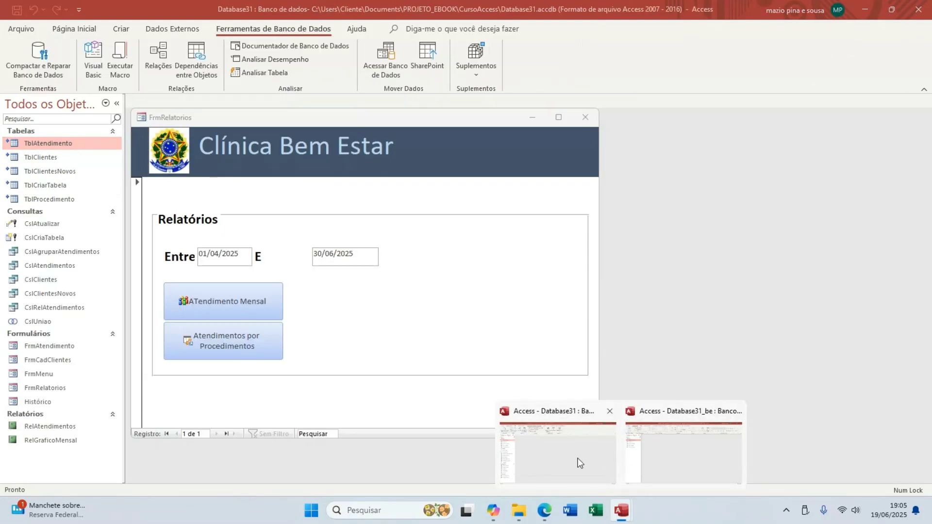
pyautogui.click(580, 463)
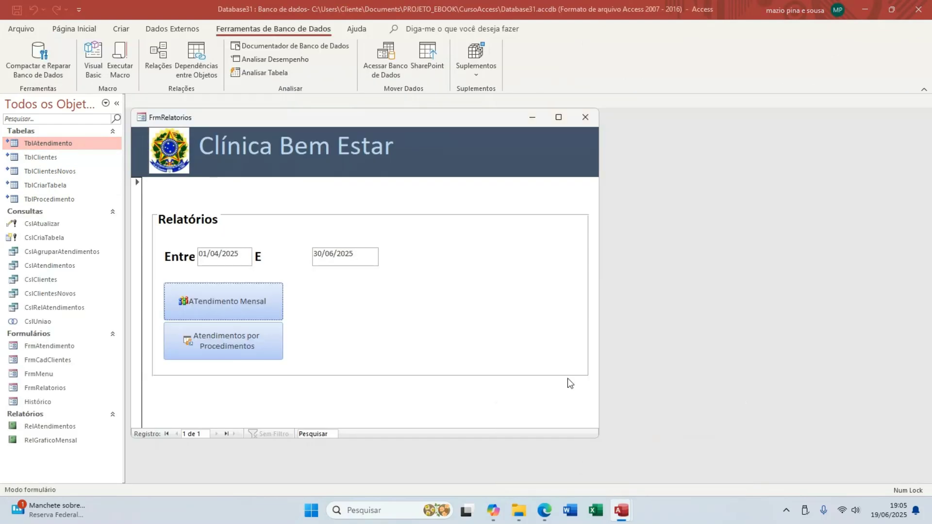
pyautogui.click(585, 121)
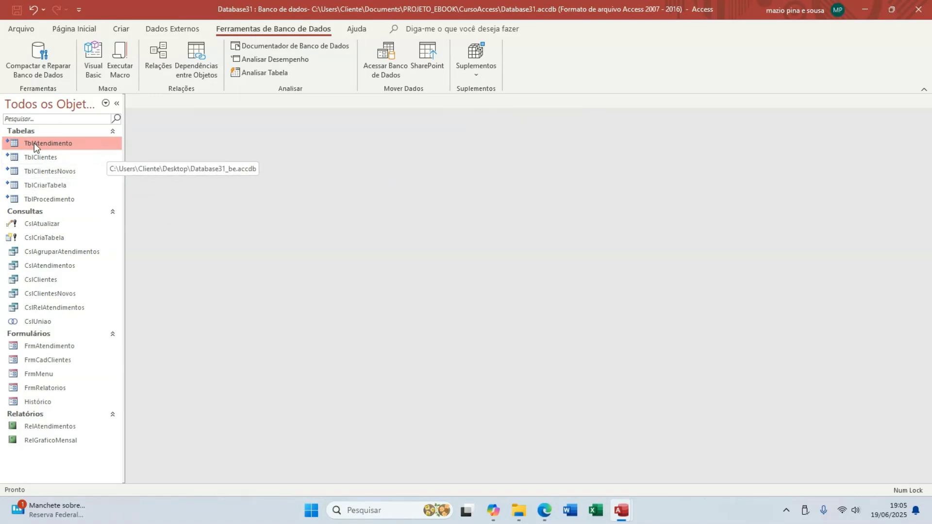
# Check the location of the Database31_be file in File Explorer and return to the Database31 front-end in Access.
pyautogui.click(518, 510)
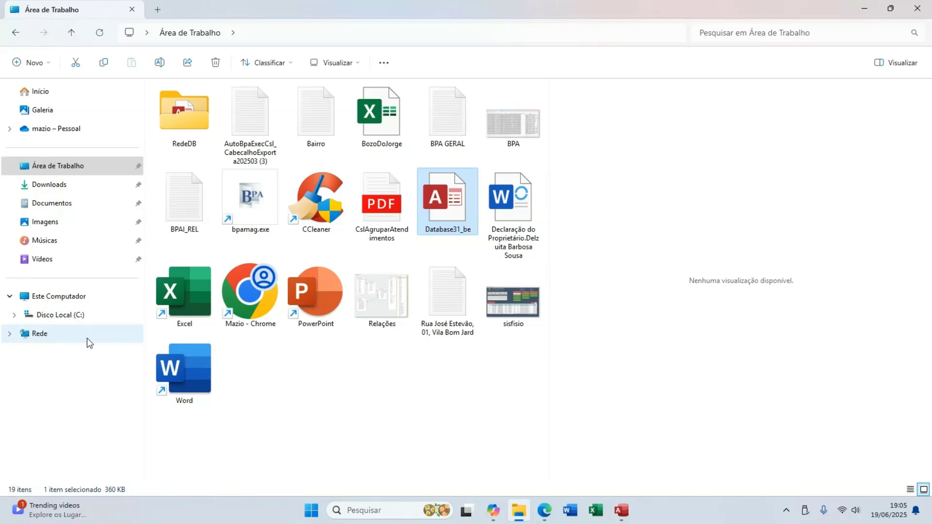
pyautogui.moveTo(624, 516)
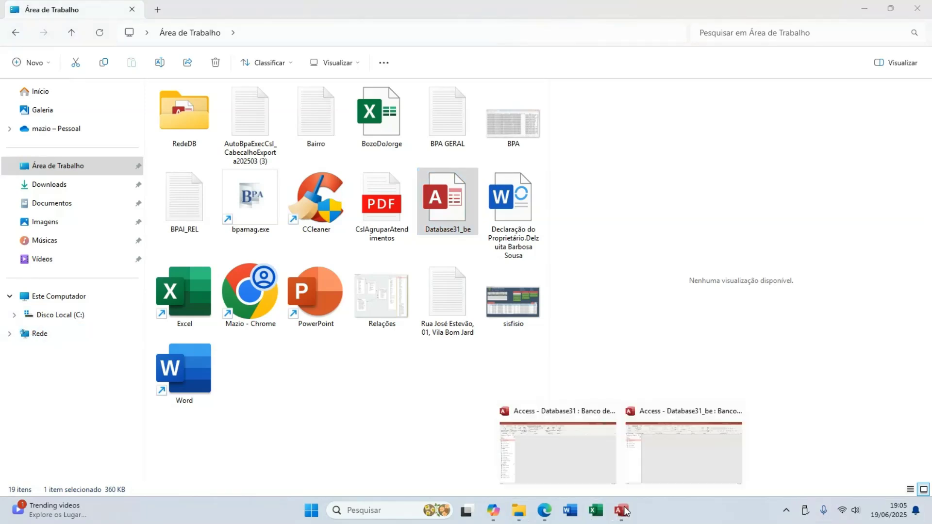
pyautogui.click(566, 434)
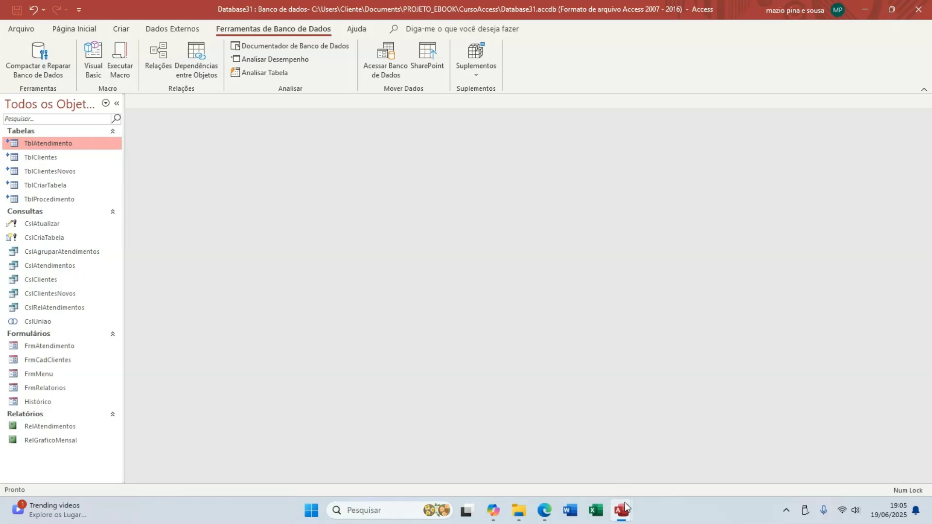
pyautogui.moveTo(626, 510)
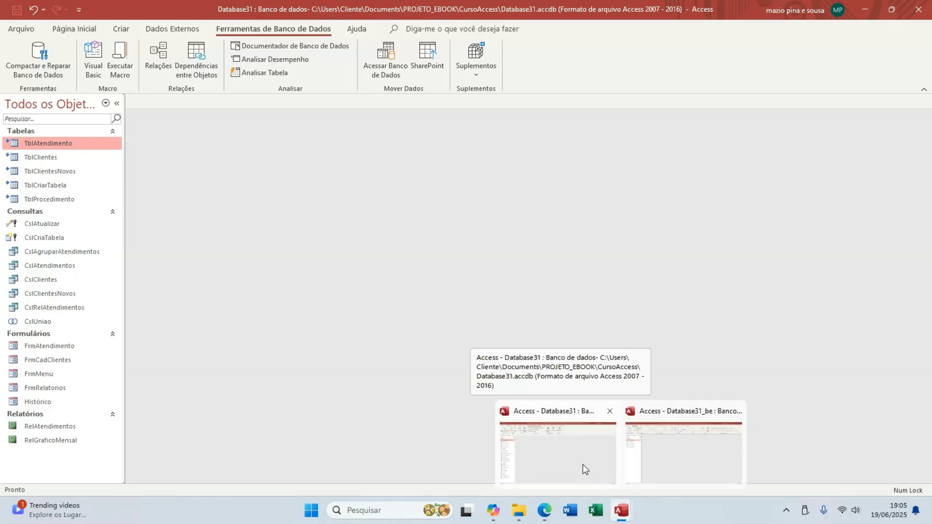
pyautogui.moveTo(728, 458)
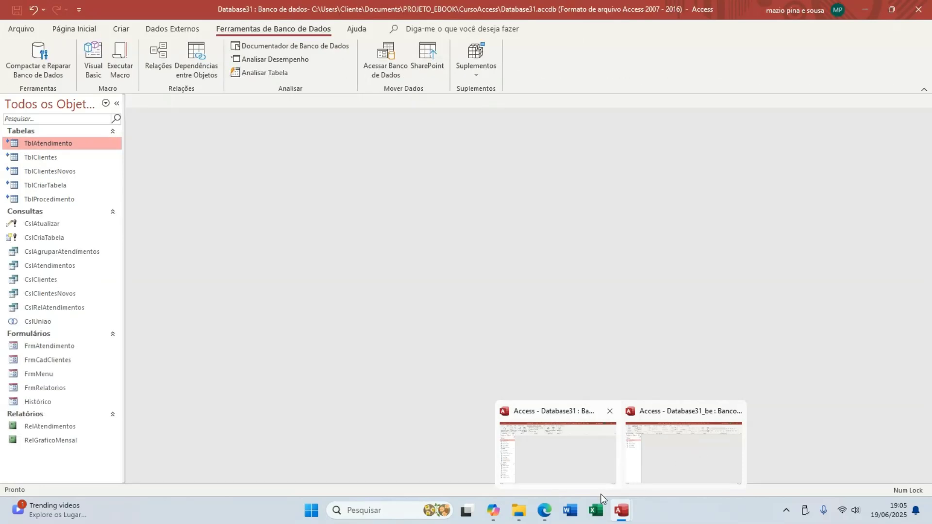
pyautogui.moveTo(544, 515)
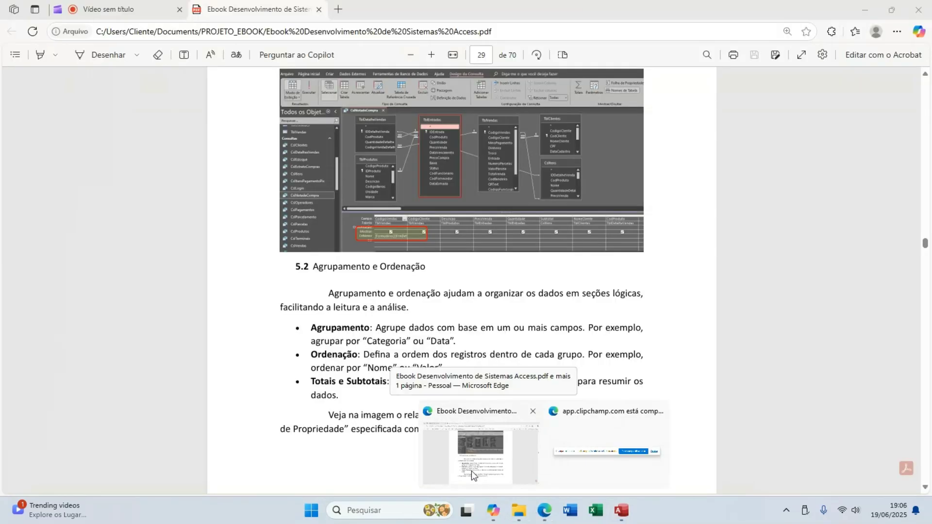
pyautogui.click(471, 470)
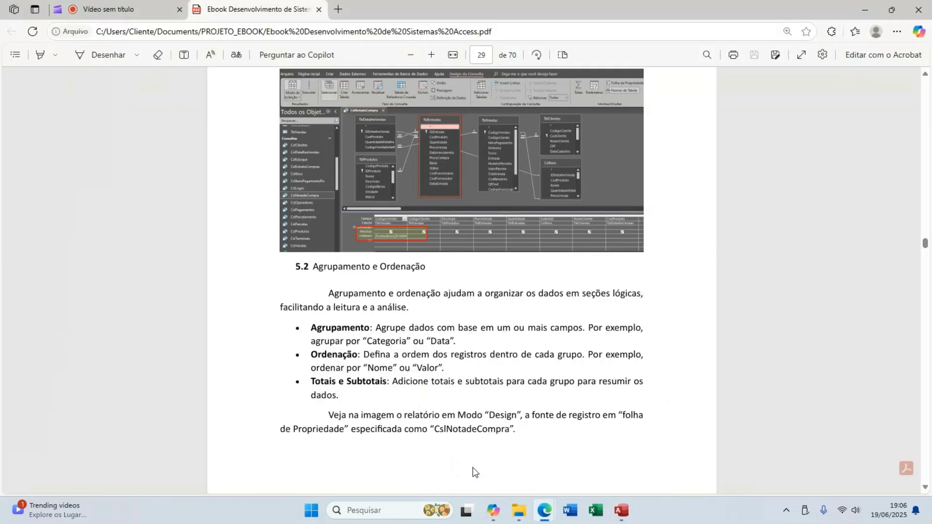
pyautogui.click(104, 9)
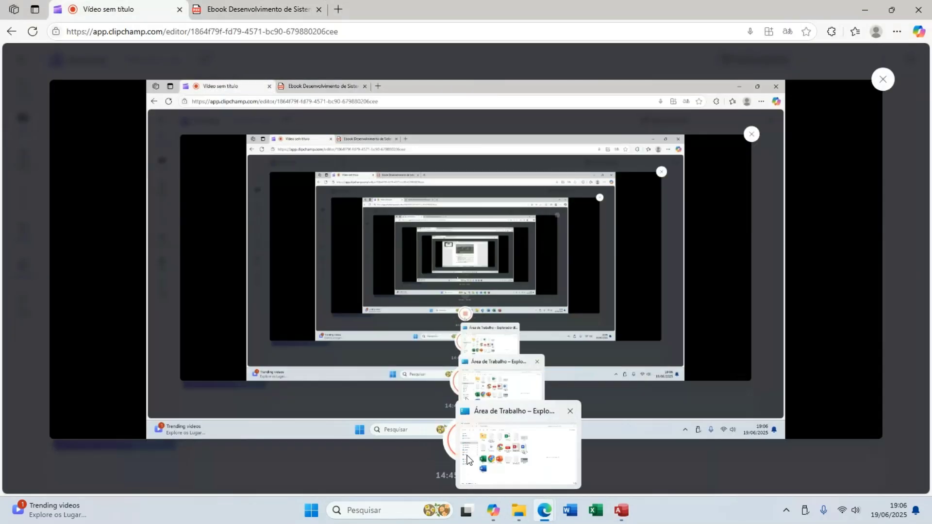